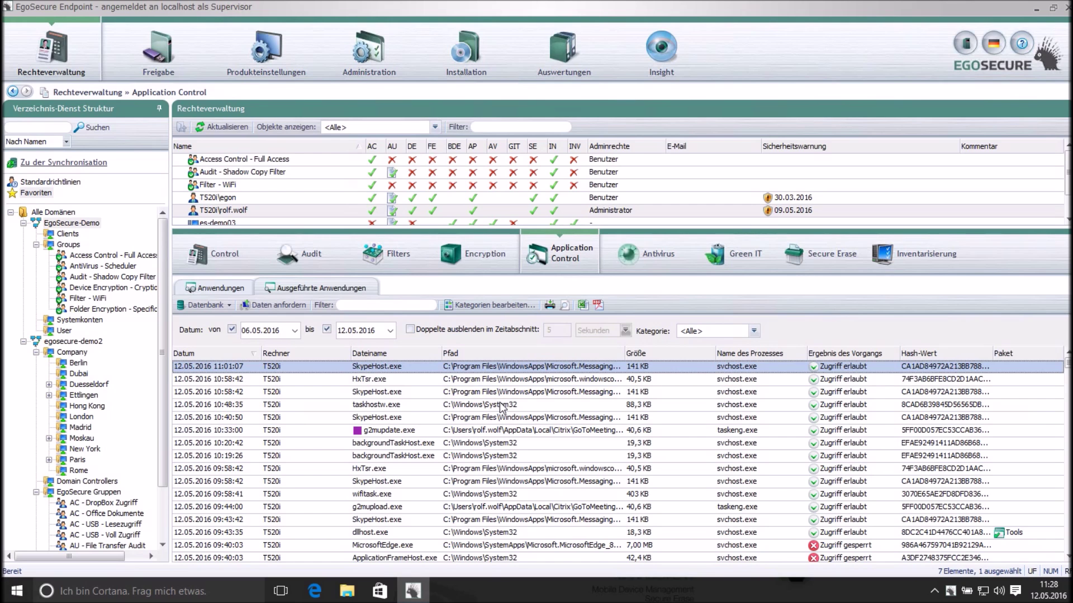
left_click(506, 408, "shift")
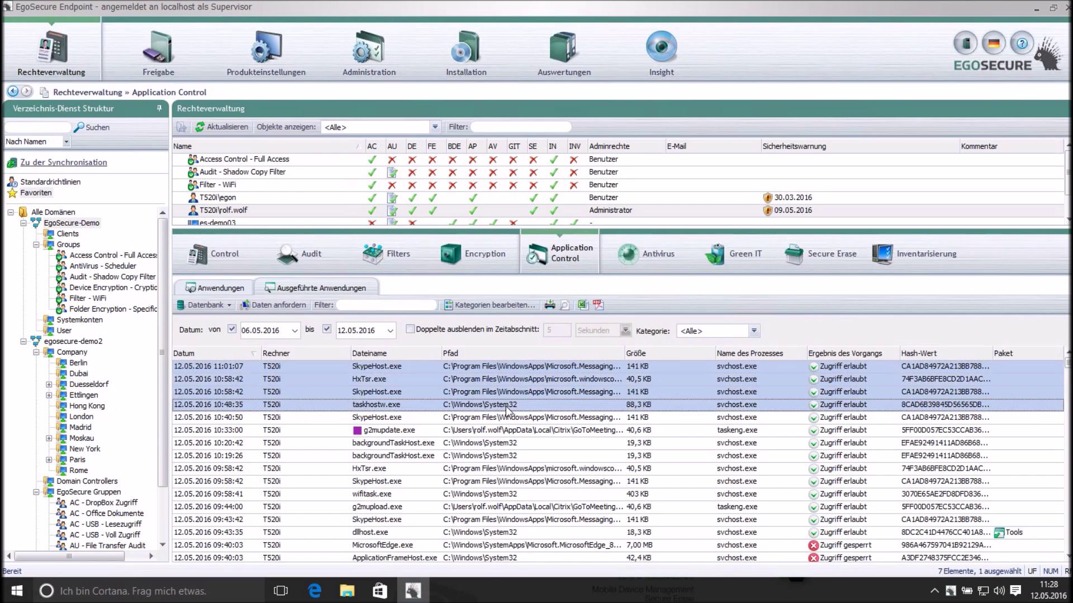
right_click(510, 392)
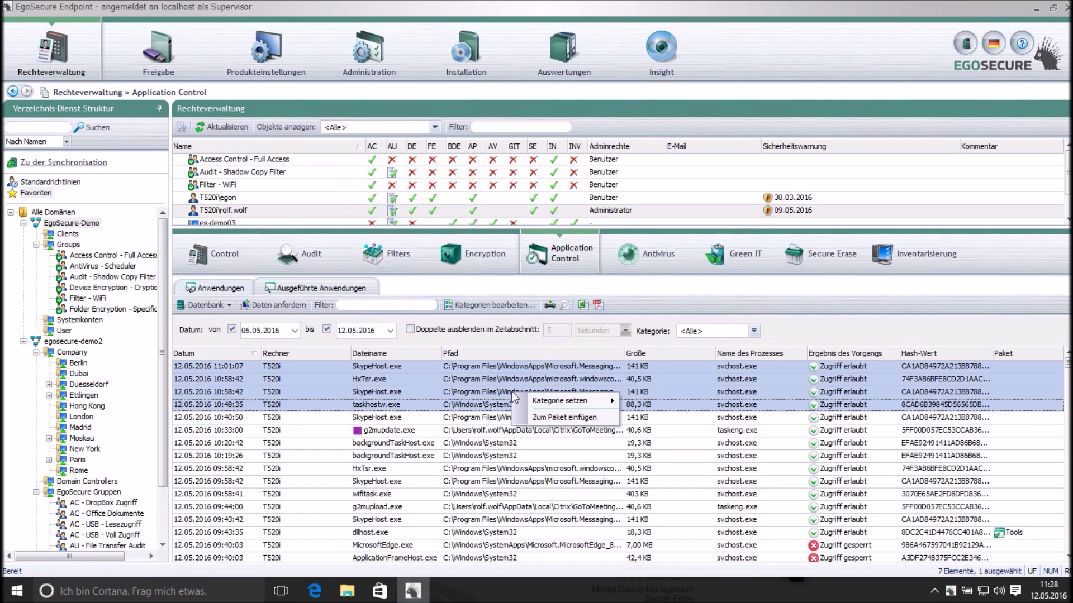
left_click(545, 417)
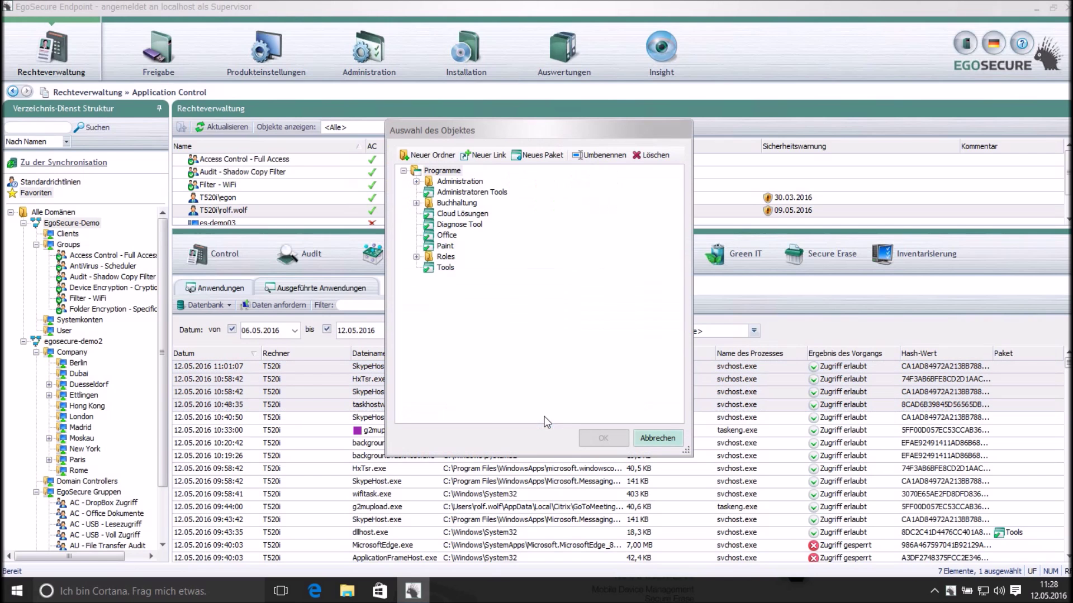
left_click(649, 439)
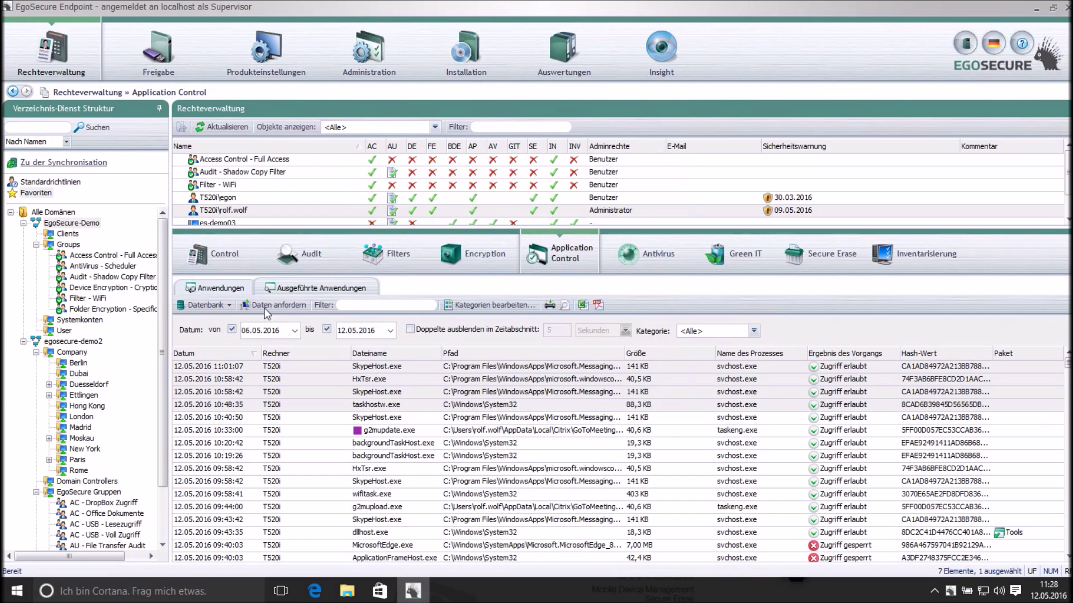
Add the Office package to the allowed applications in Application Control for the Online scenario and save the assignment
left_click(249, 287)
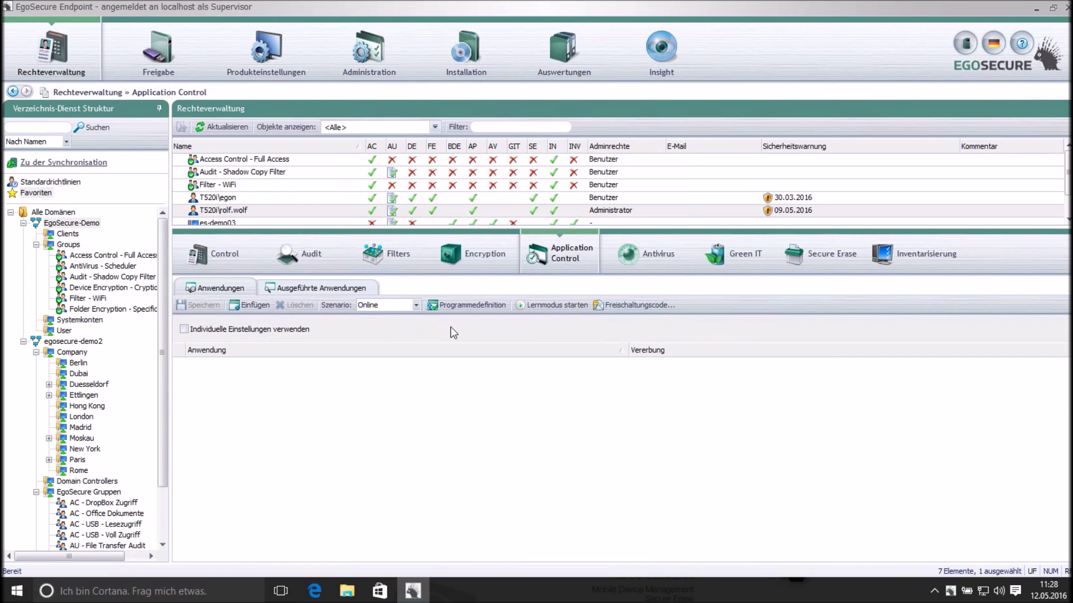
left_click(259, 306)
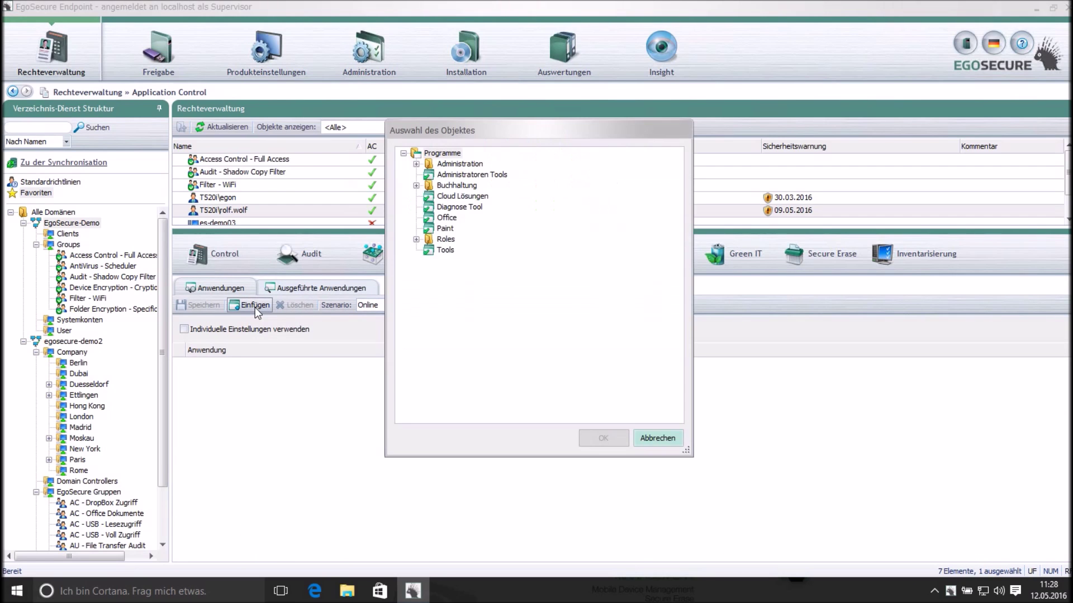
left_click(447, 218)
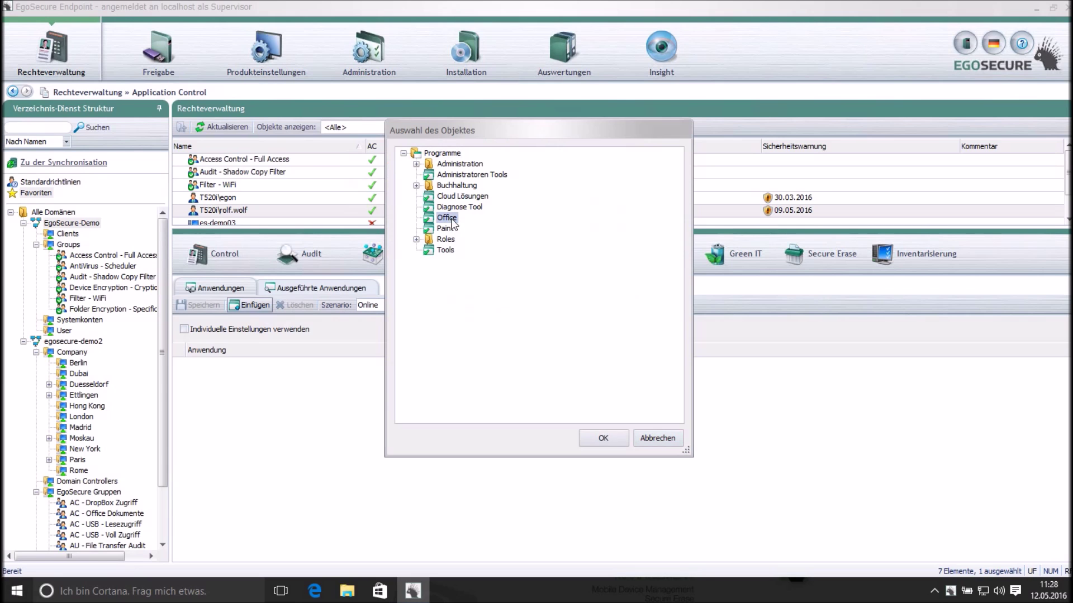
left_click(604, 438)
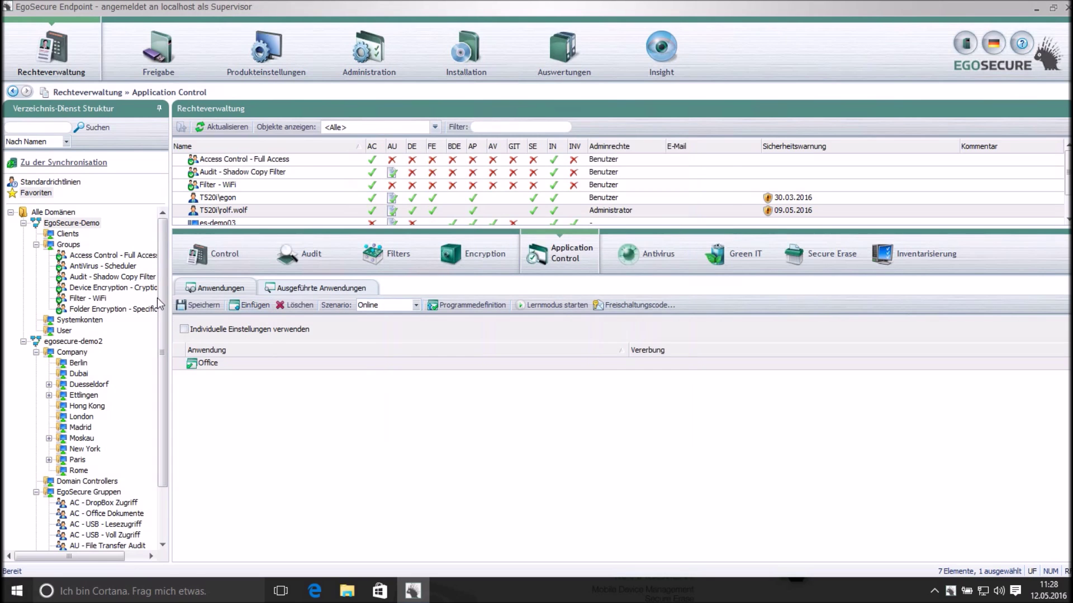
left_click(195, 307)
Open the program definition and examine which applications the Office package contains
left_click(447, 307)
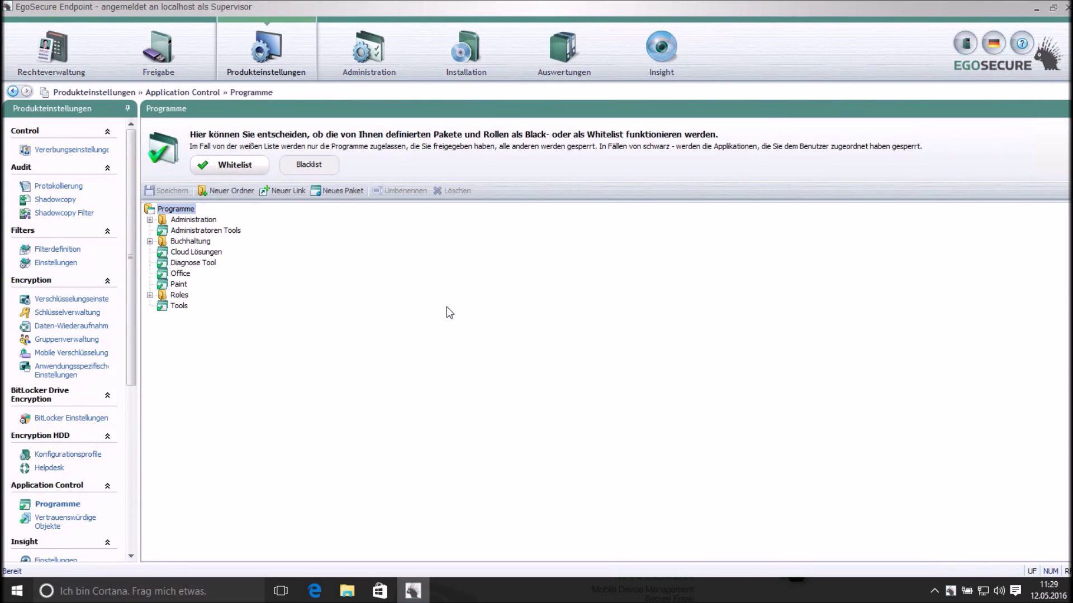
left_click(205, 273)
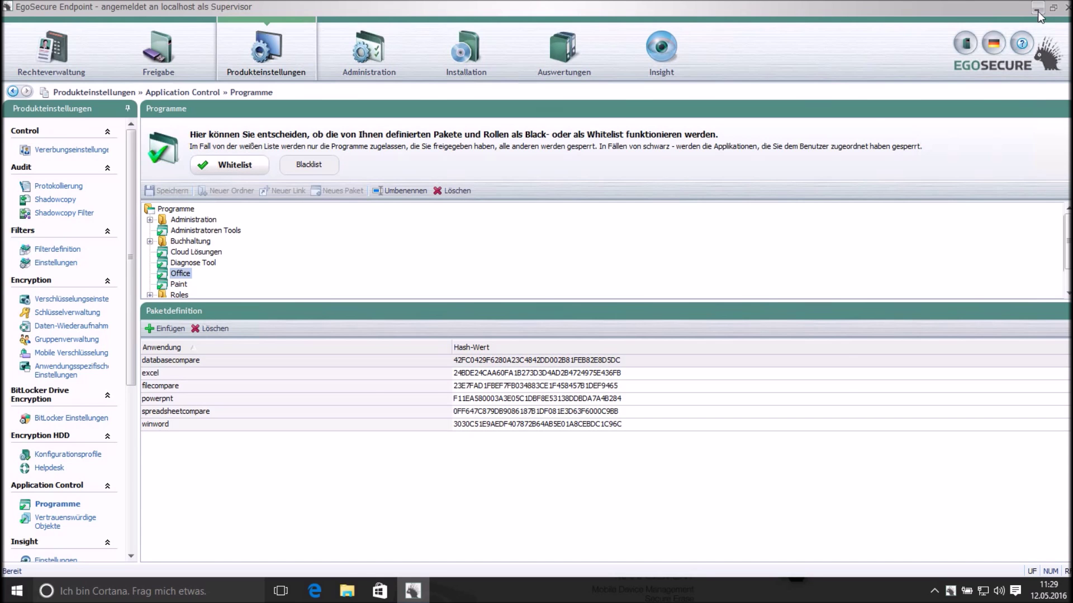
Switch to File Explorer, open C:\Temp and try to run svchost.exe
left_click(348, 592)
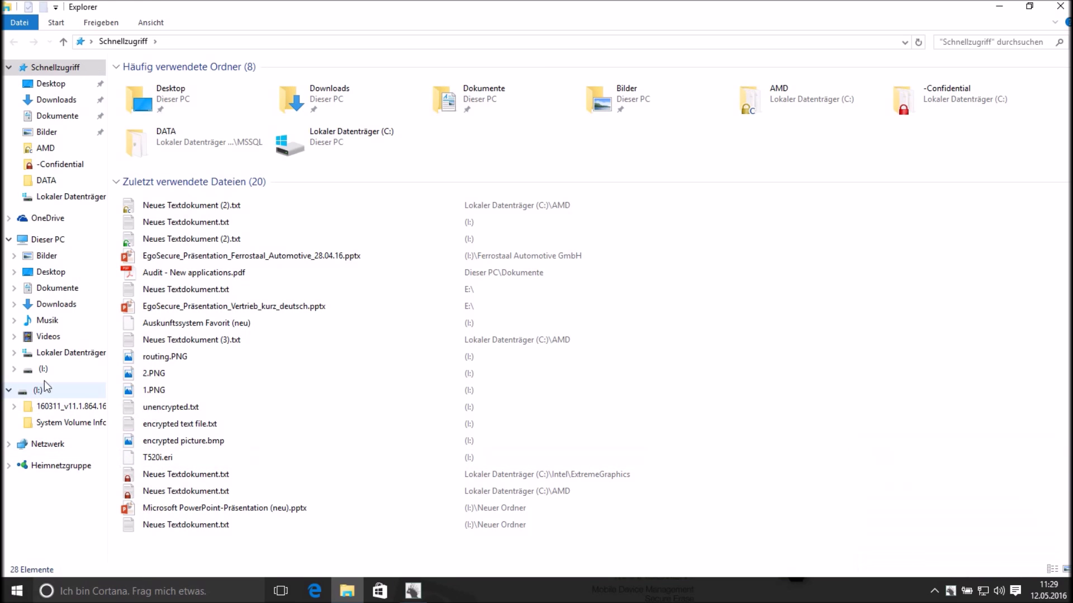
left_click(67, 353)
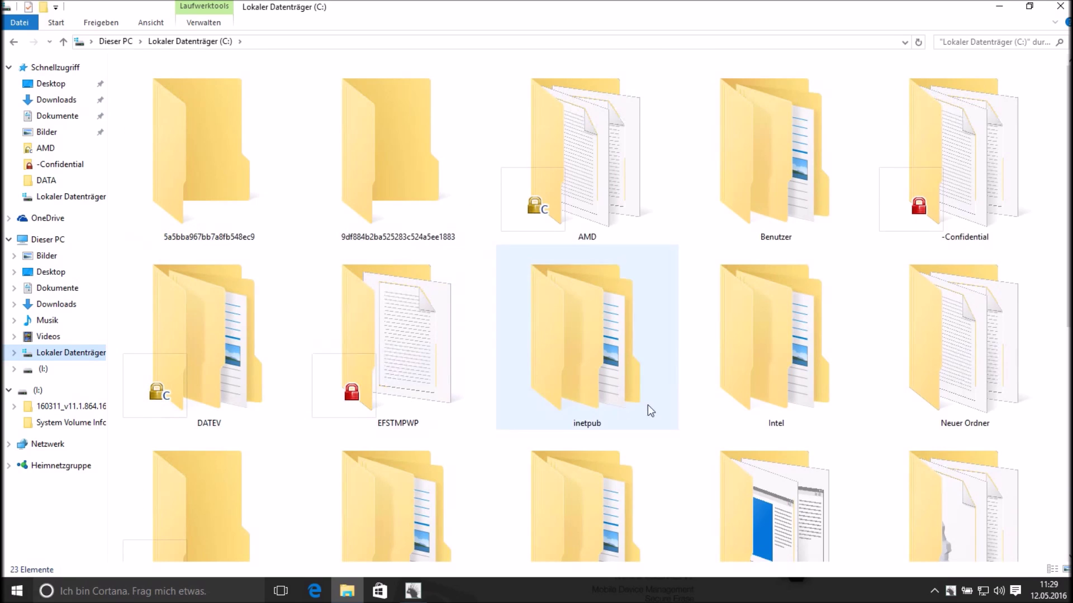
scroll(648, 404, "down", 3)
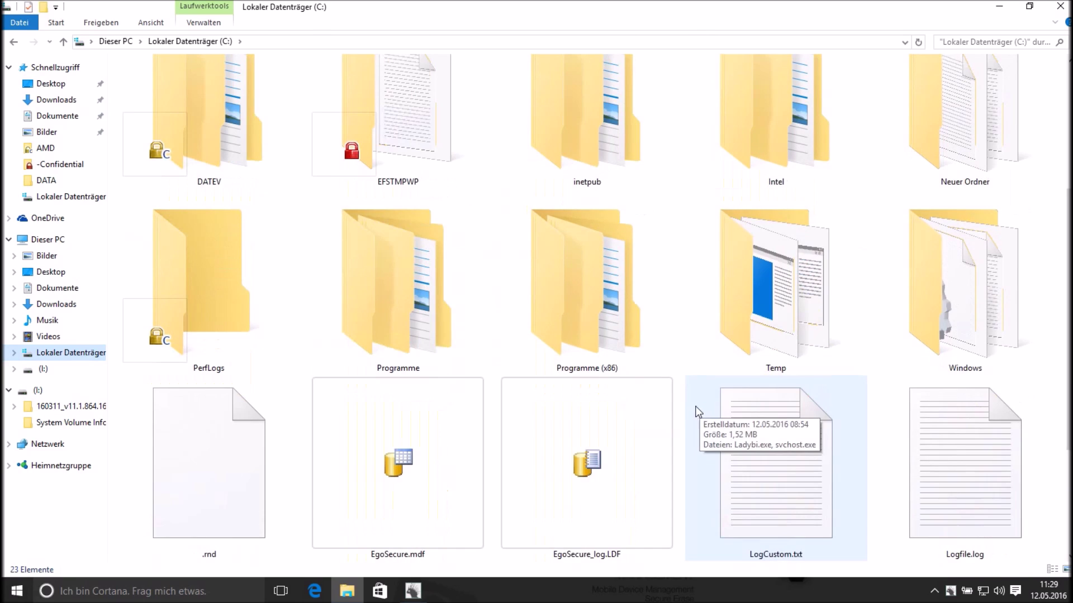
double_click(749, 300)
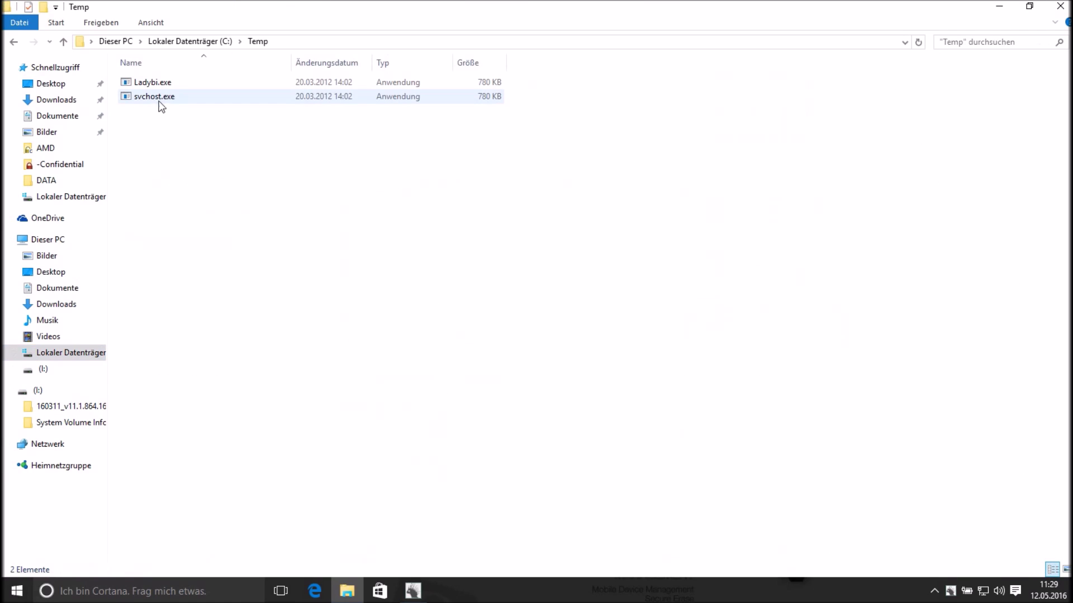
mouse_move(164, 103)
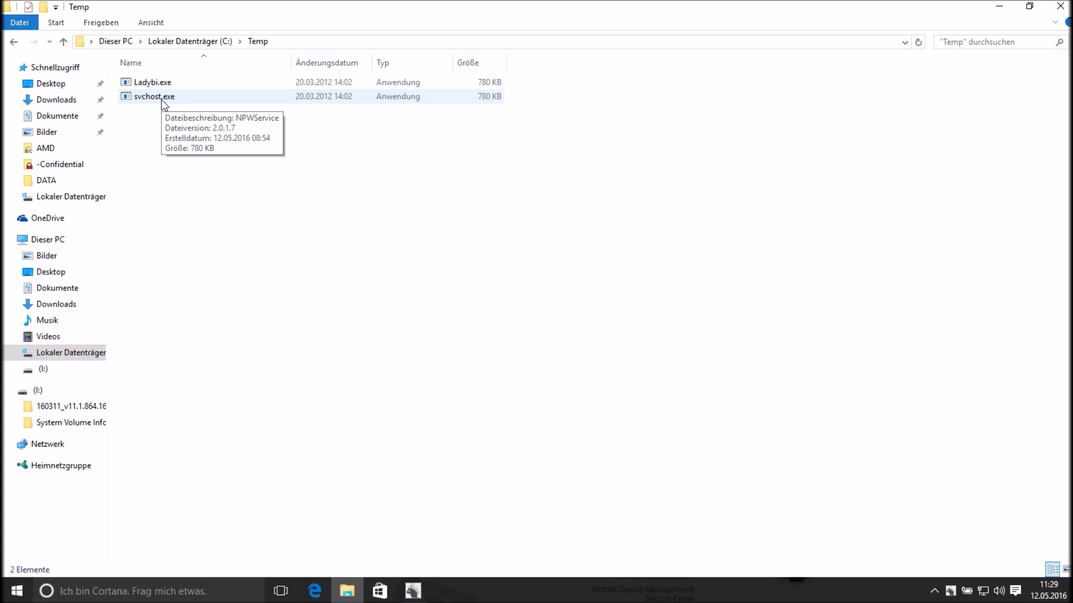
double_click(163, 100)
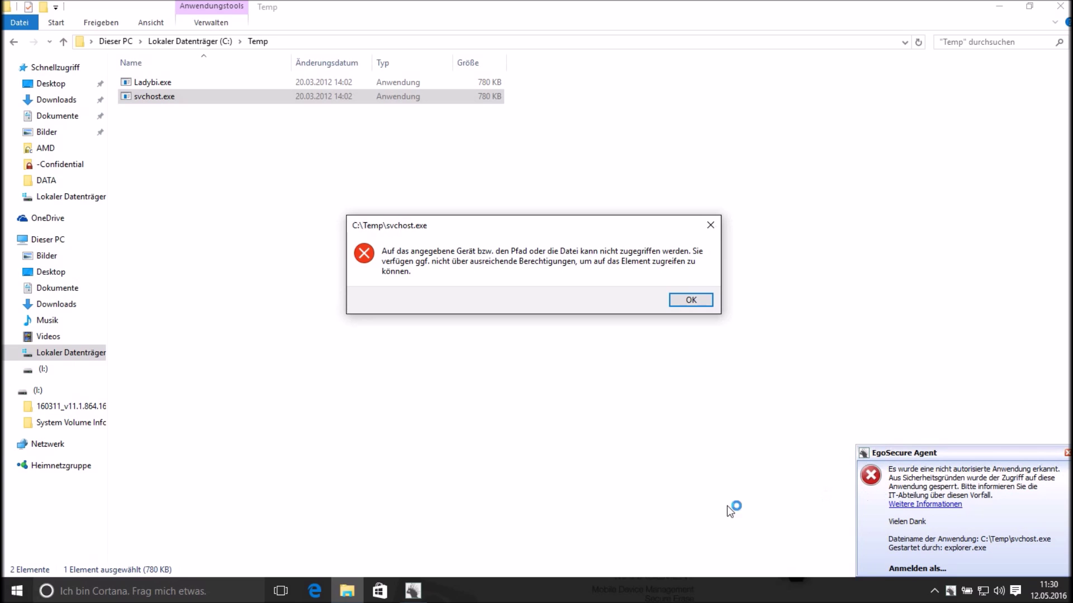
Return to EgoSecure and examine the log of executed applications for the Administrator user under Application Control
left_click(412, 590)
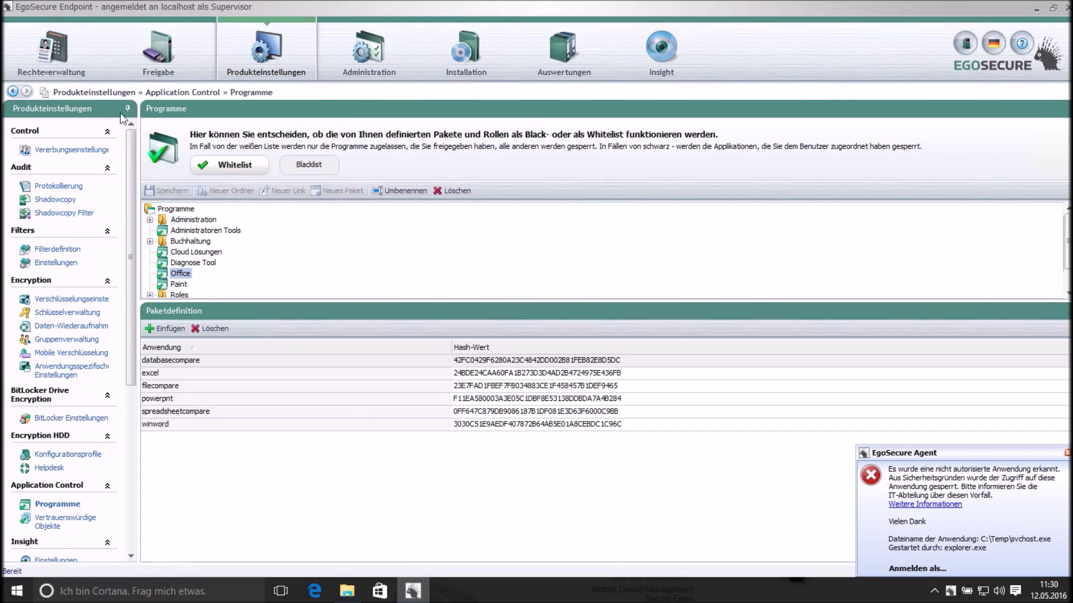
left_click(63, 55)
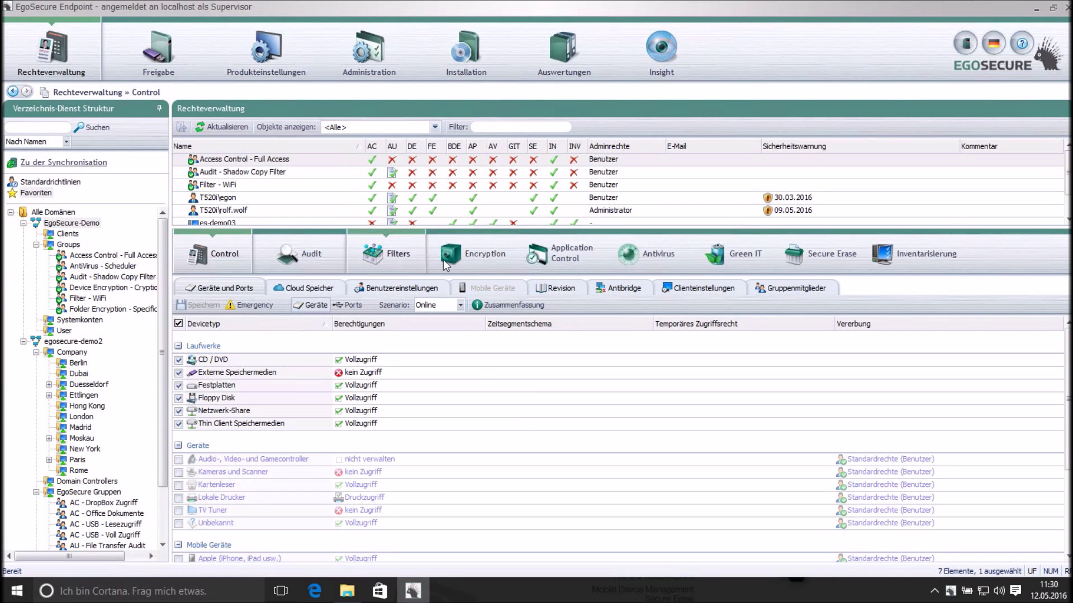
left_click(564, 253)
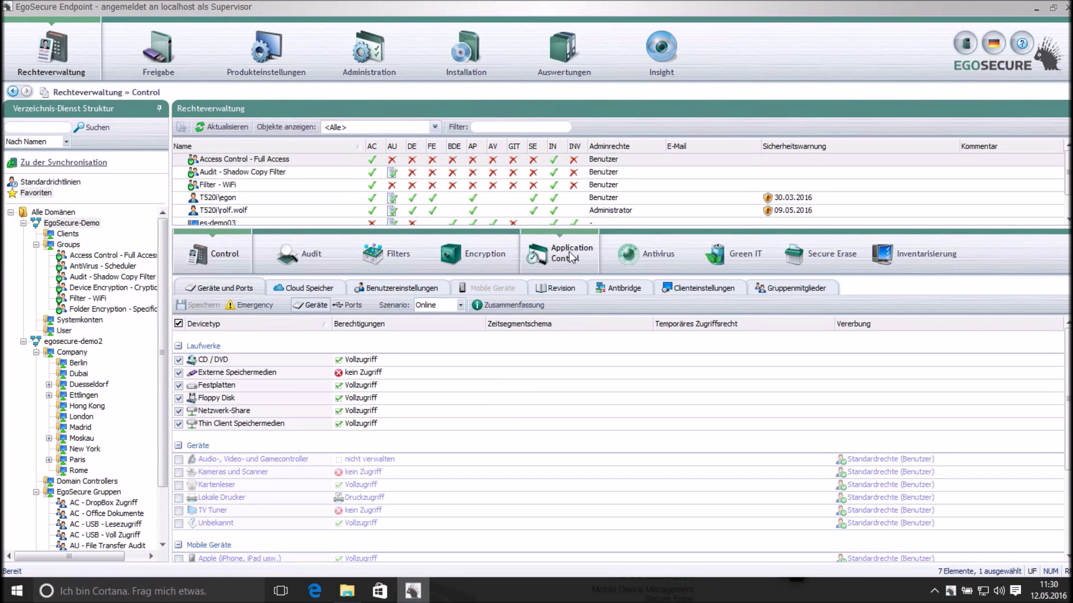
left_click(243, 211)
left_click(321, 288)
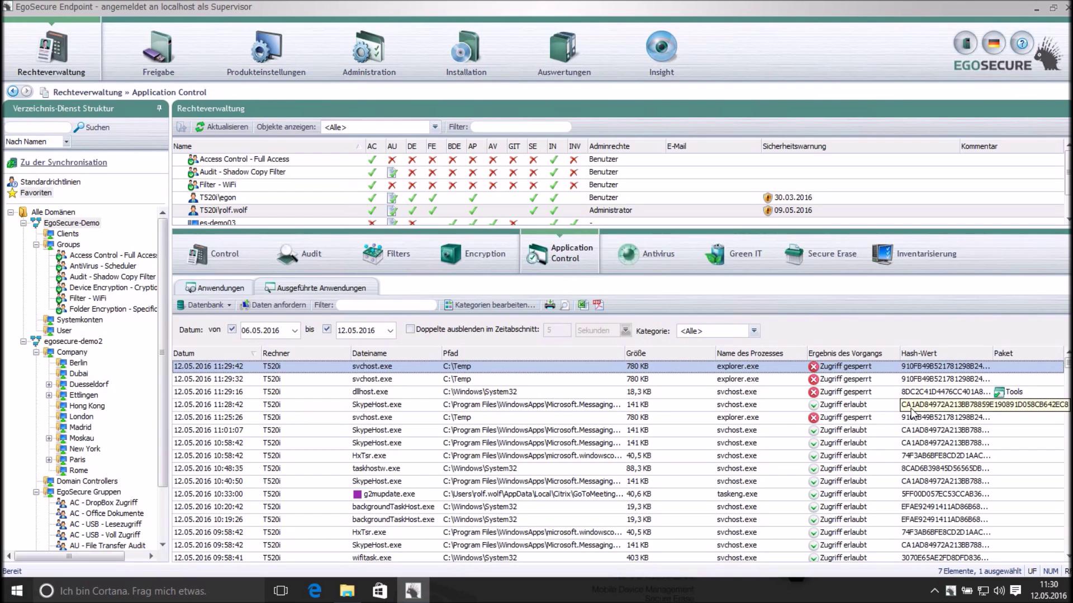
Add C:\Program Files as a trusted directory for Application Control, reduce its path to %ProgramFiles%, and save
left_click(283, 65)
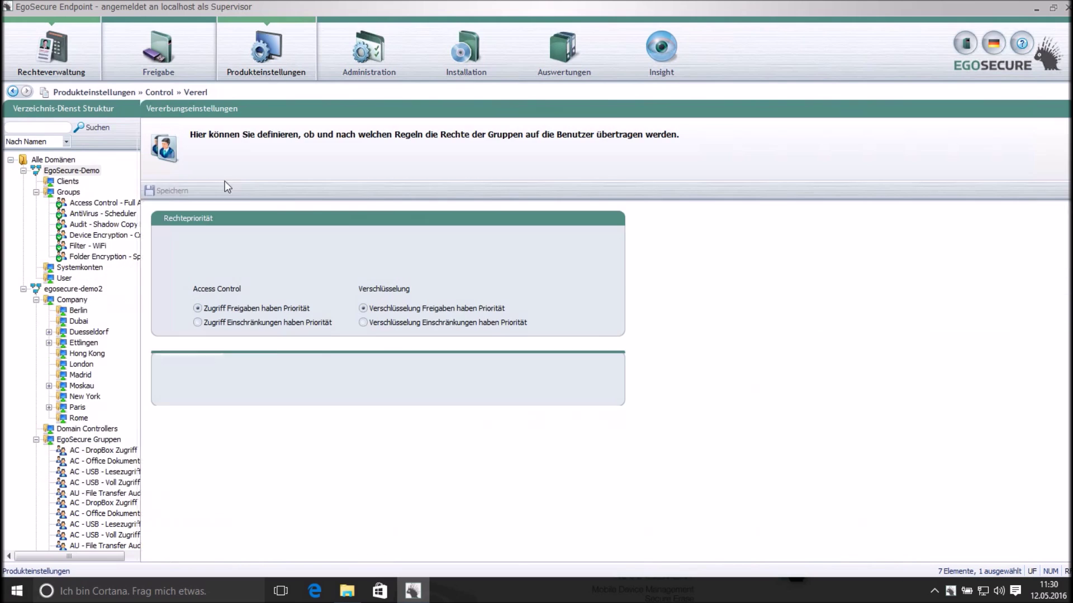
left_click_drag(131, 360, 131, 418)
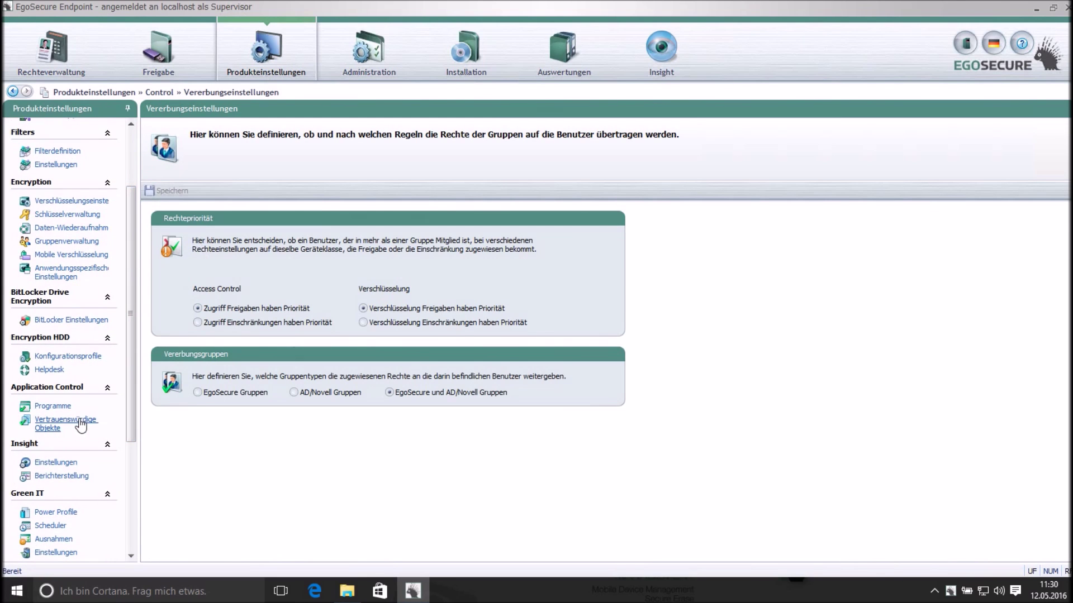
left_click(82, 424)
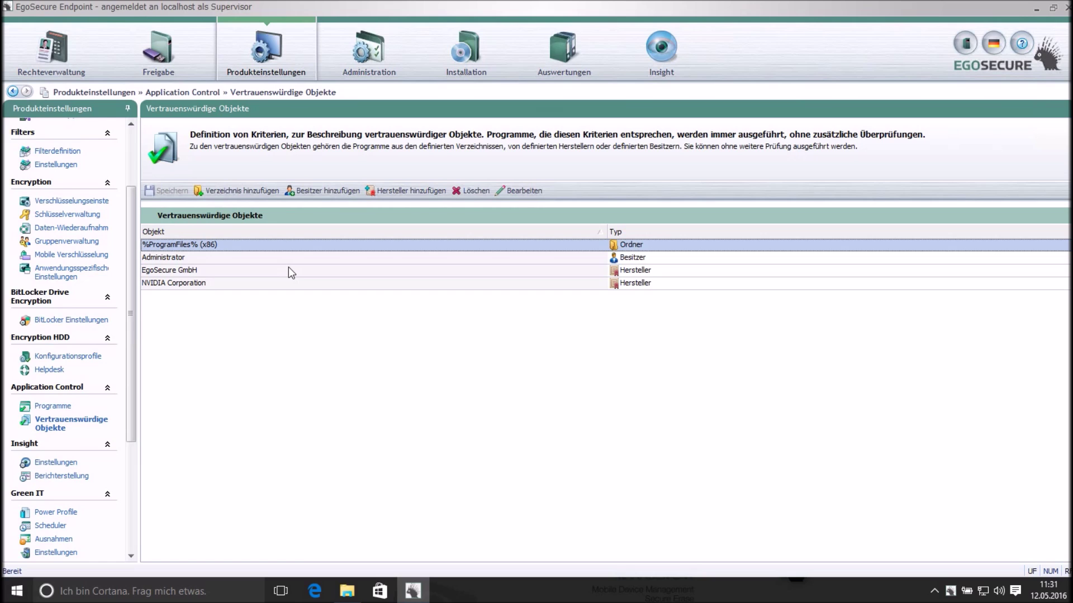
left_click(249, 192)
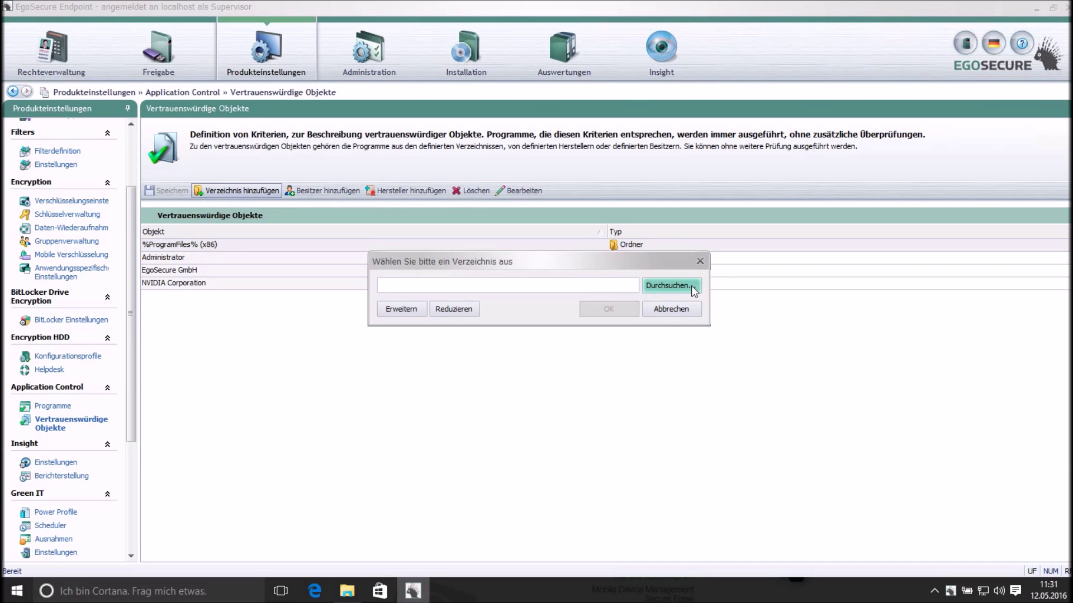
left_click(691, 287)
double_click(518, 324)
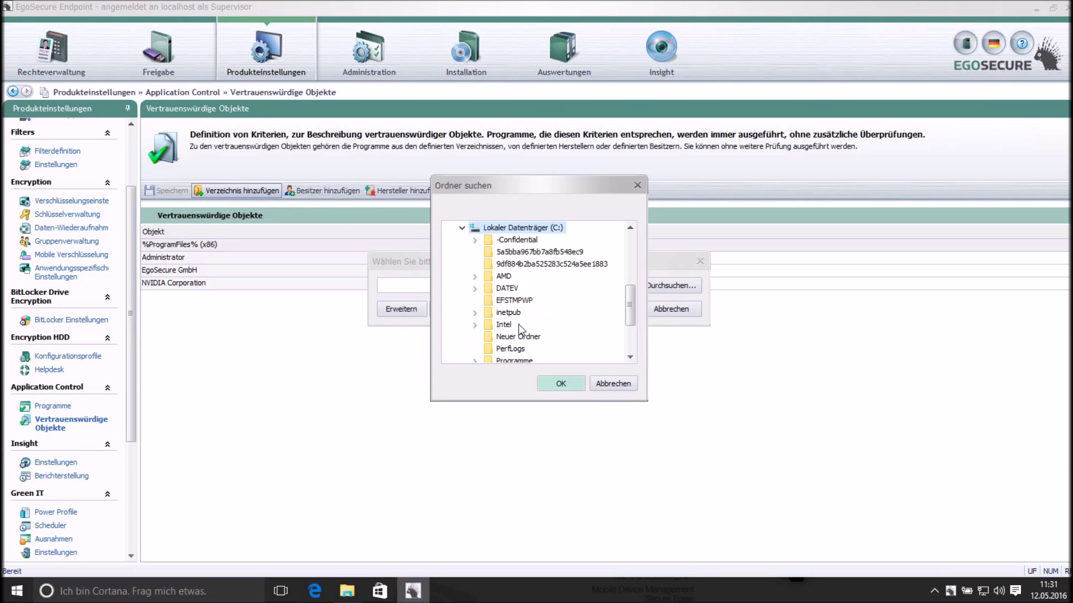
scroll(531, 330, "down", 2)
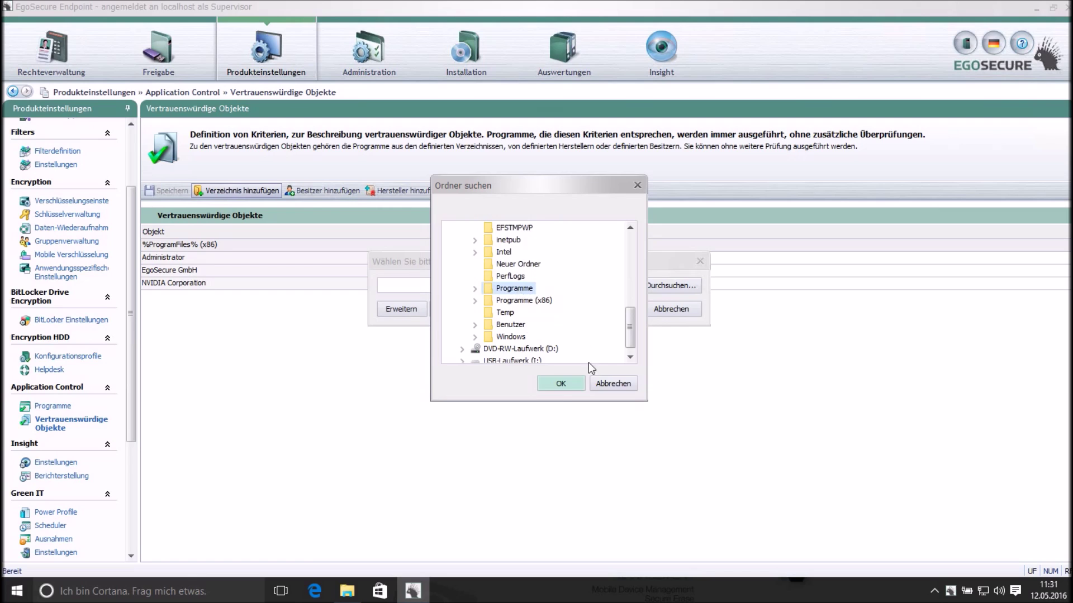
left_click(561, 383)
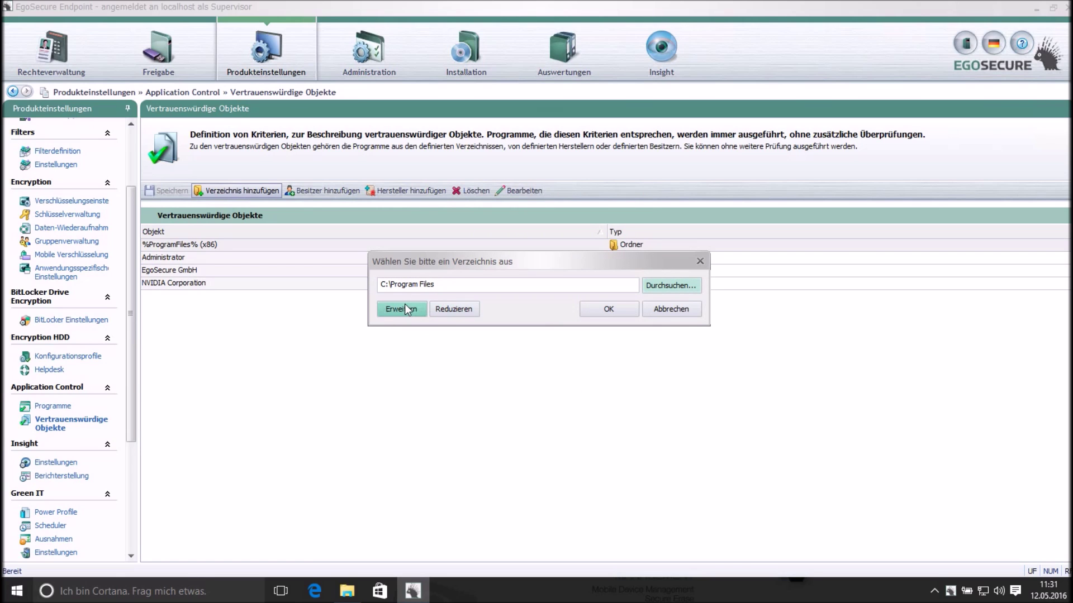
left_click(453, 308)
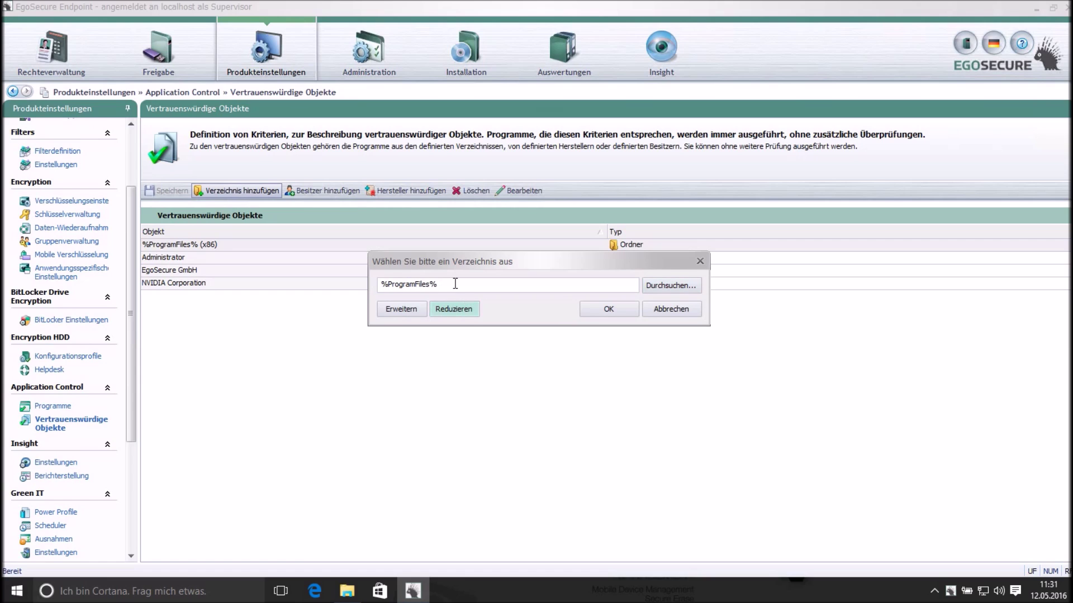
left_click(592, 308)
left_click(147, 194)
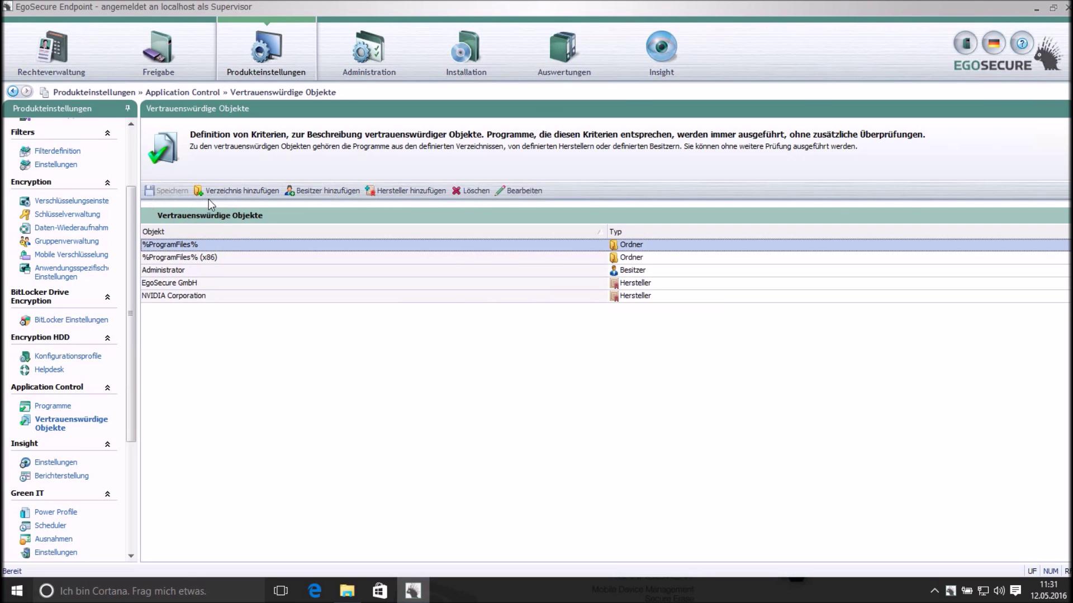
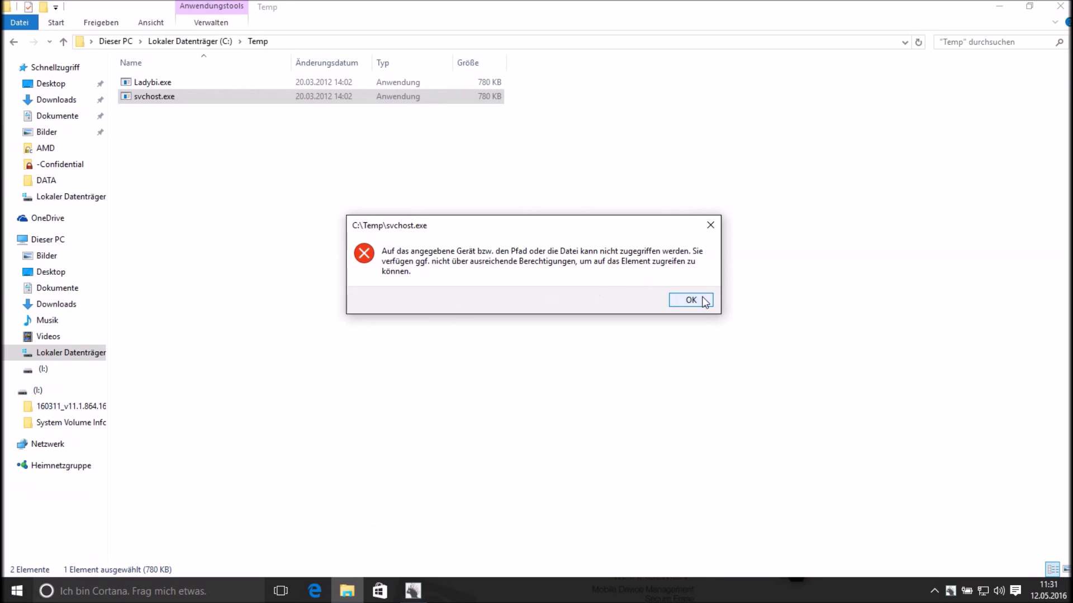
Dismiss the svchost.exe message in File Explorer and try to run Ladybi.exe from C:\Temp
left_click(702, 301)
double_click(181, 84)
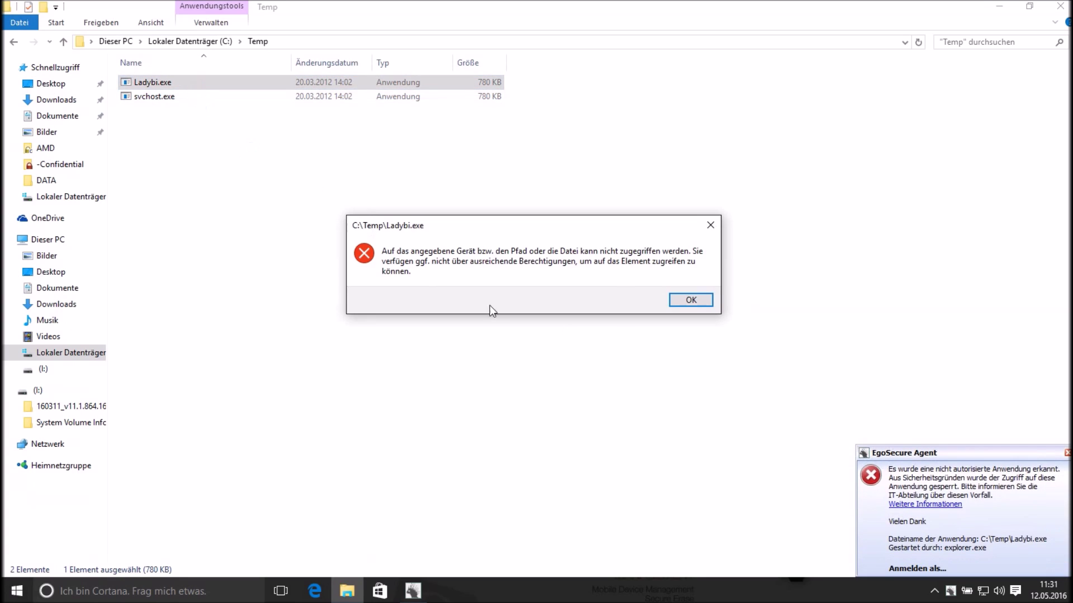
left_click(702, 302)
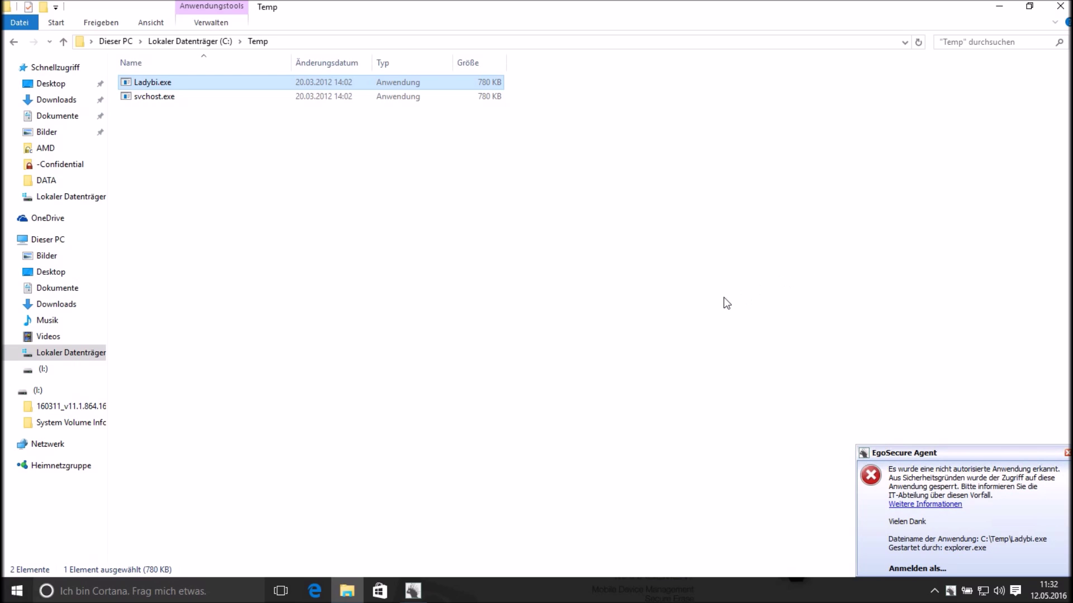
Return to EgoSecure and scan C:\Program Files (x86) for software manufacturers to trust, closing the selection without adding any
left_click(413, 590)
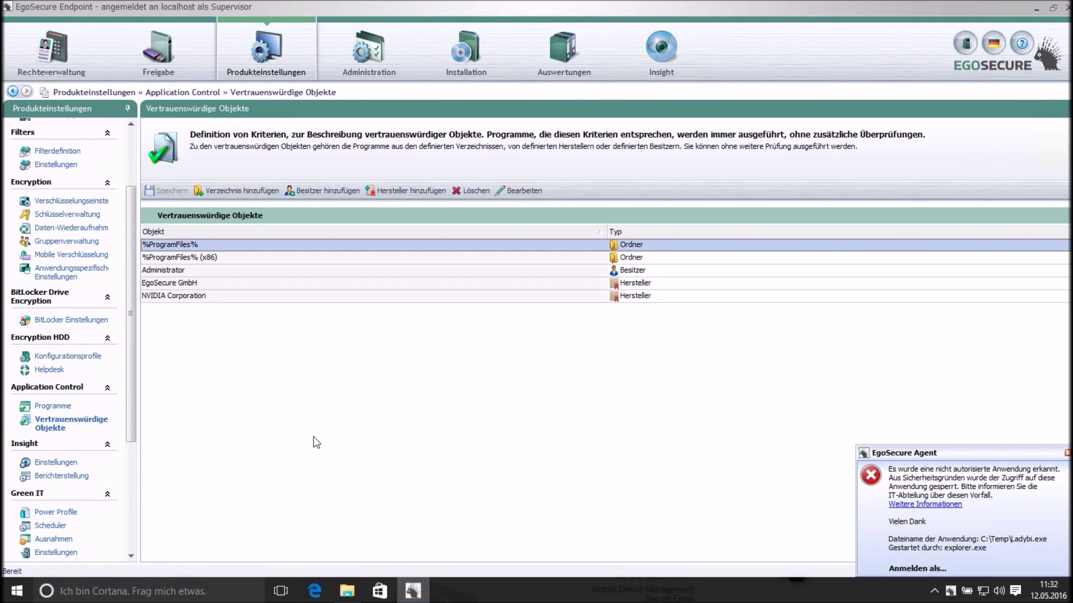
left_click(196, 272)
left_click(194, 285)
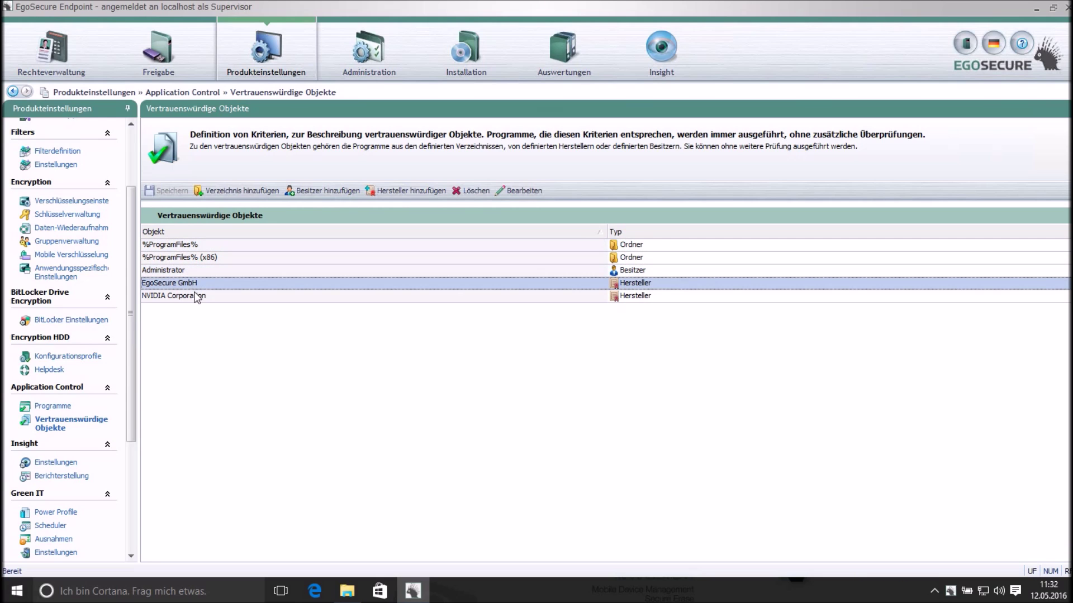
left_click(400, 194)
left_click(365, 194)
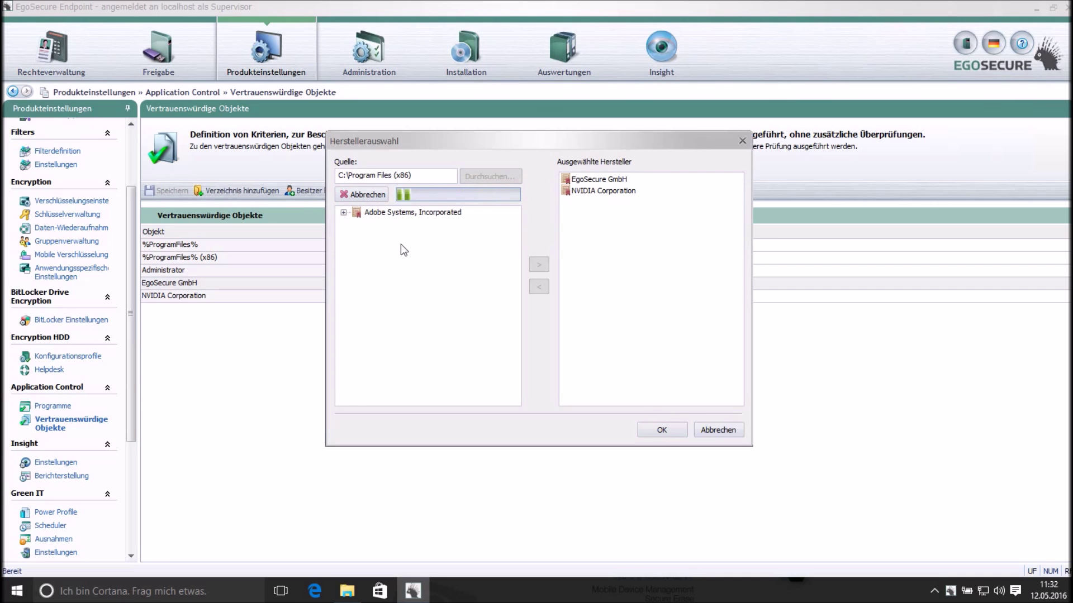
left_click(413, 212)
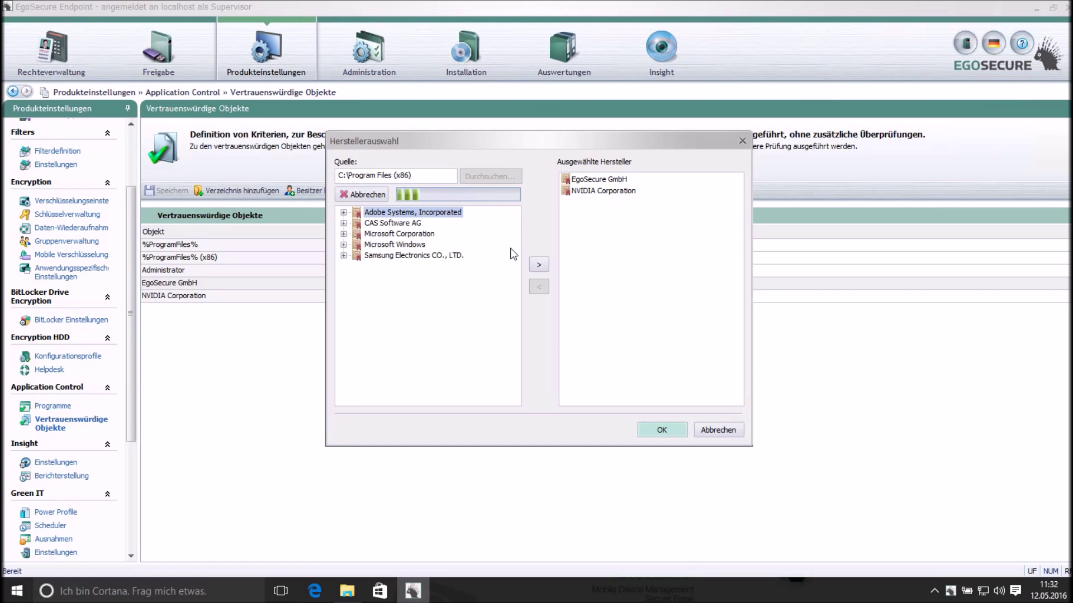
left_click(343, 212)
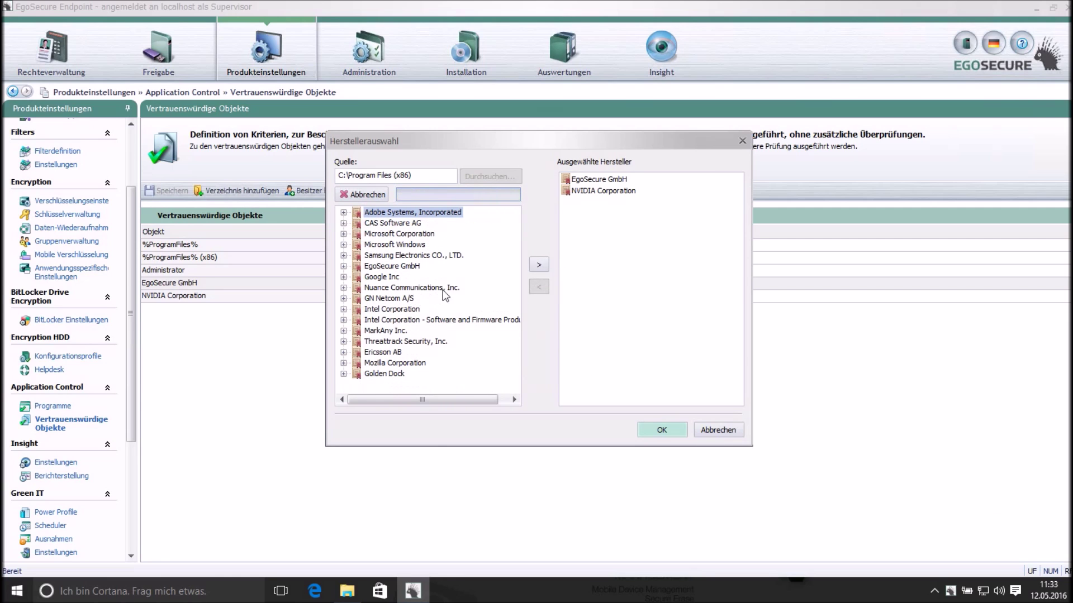
left_click(739, 433)
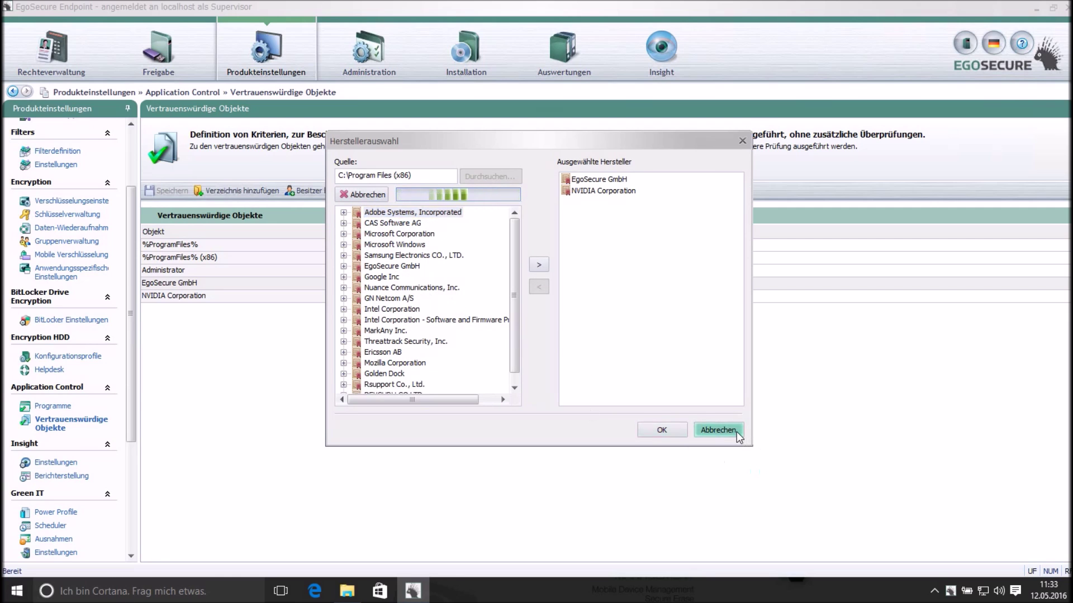
left_click(283, 285)
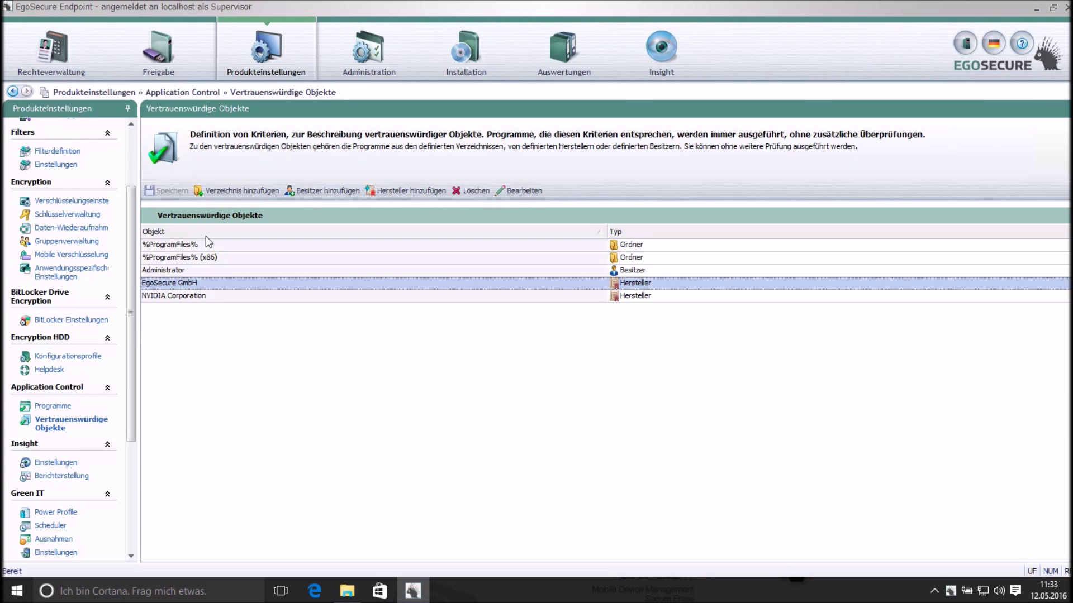
Examine the Application Control program packages, and the Administrator user's application and external storage permissions in Rechteverwaltung
left_click(59, 411)
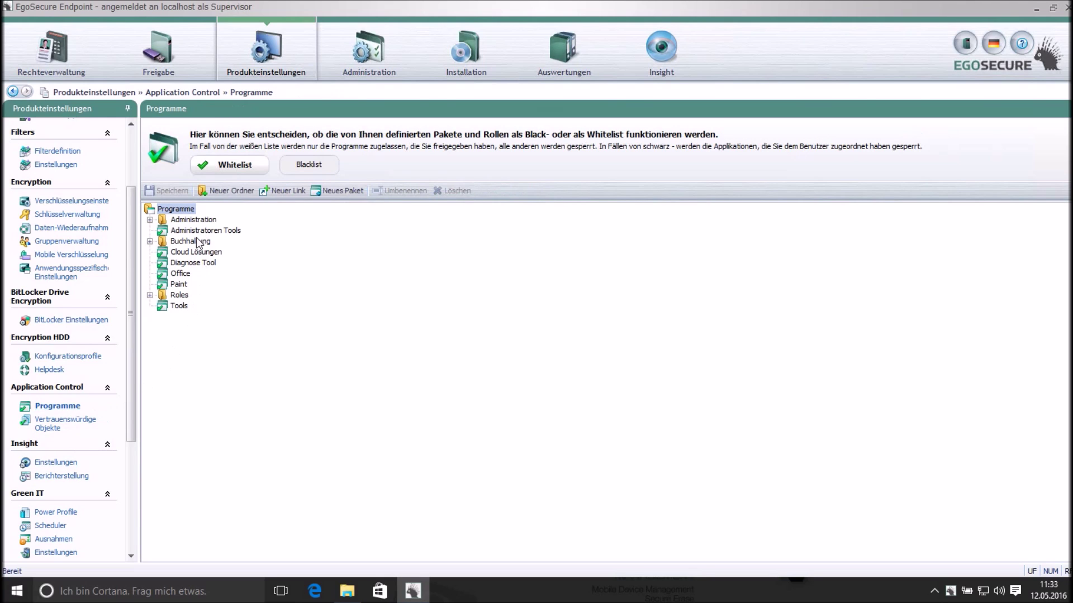
left_click(59, 55)
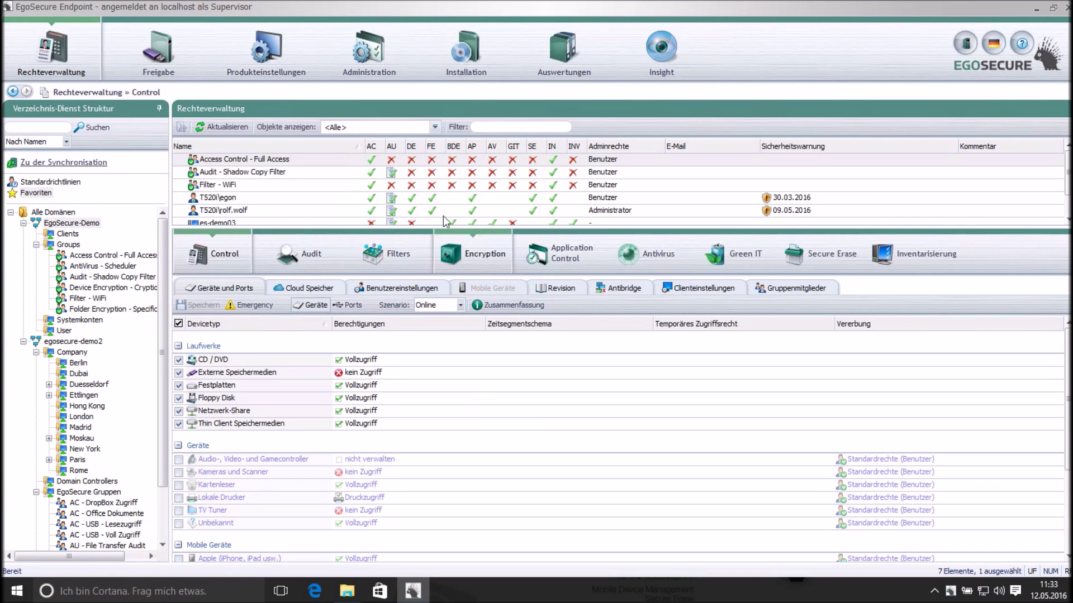
left_click(558, 257)
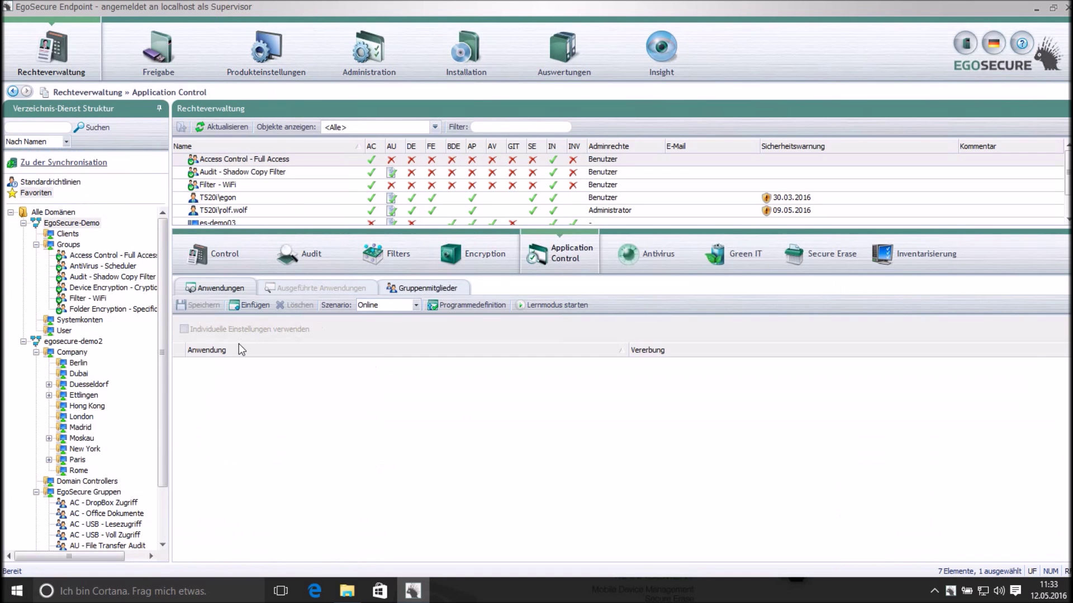
left_click(223, 215)
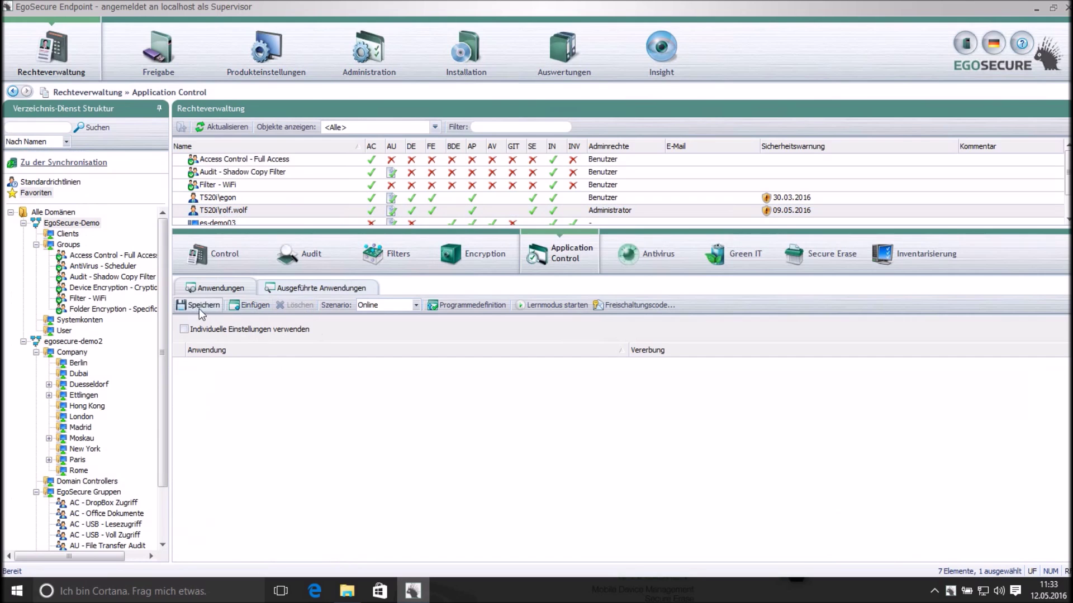
left_click(242, 258)
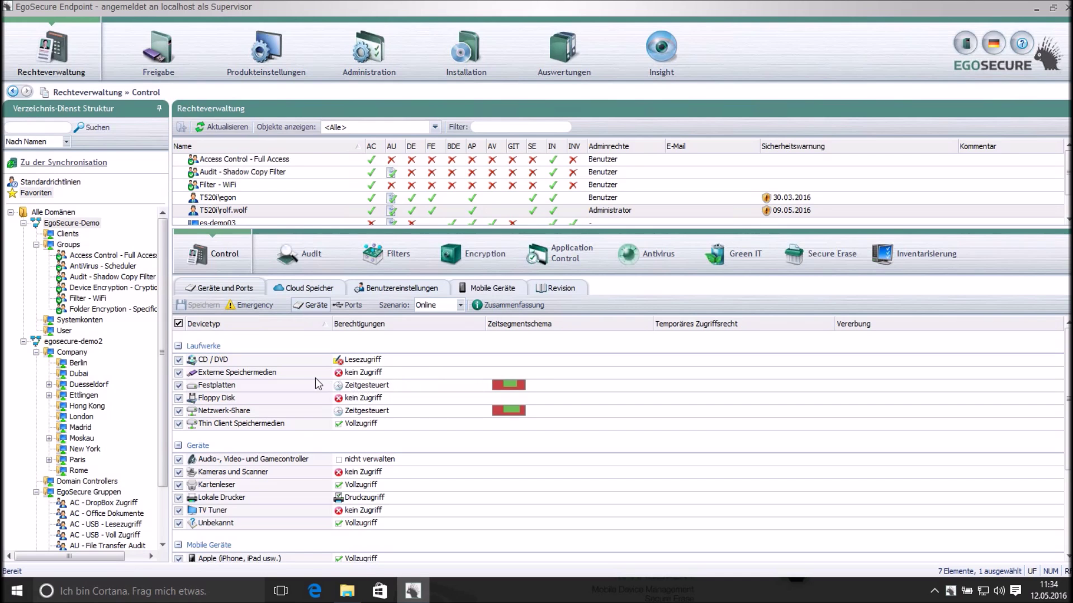
left_click(293, 373)
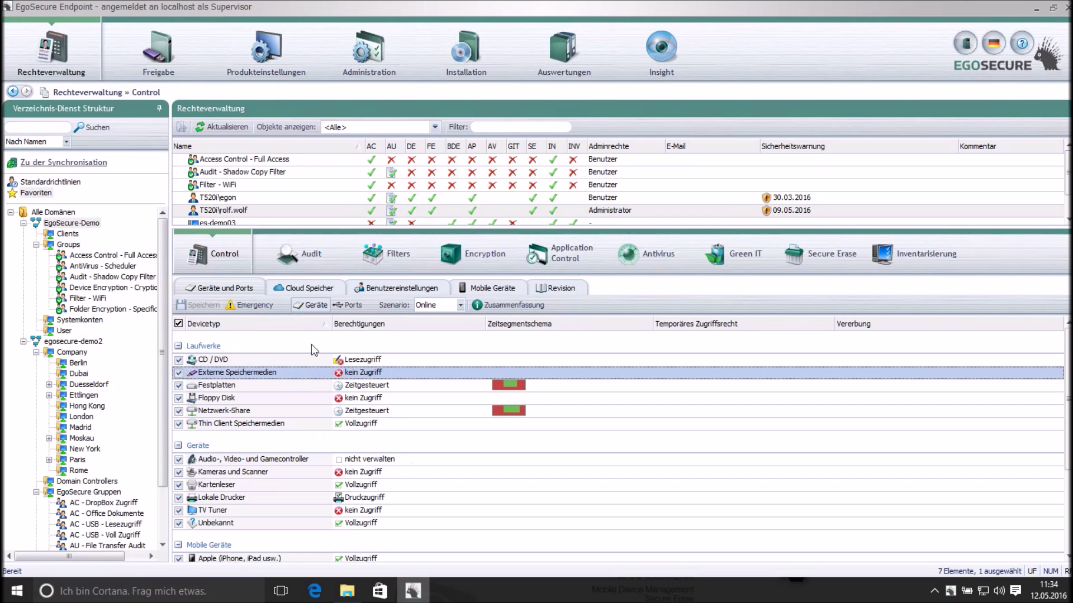
Set the content header filter of the individually released Generic Flash Disk USB Device to "ausführbare Objekte" for all users and save
left_click(170, 62)
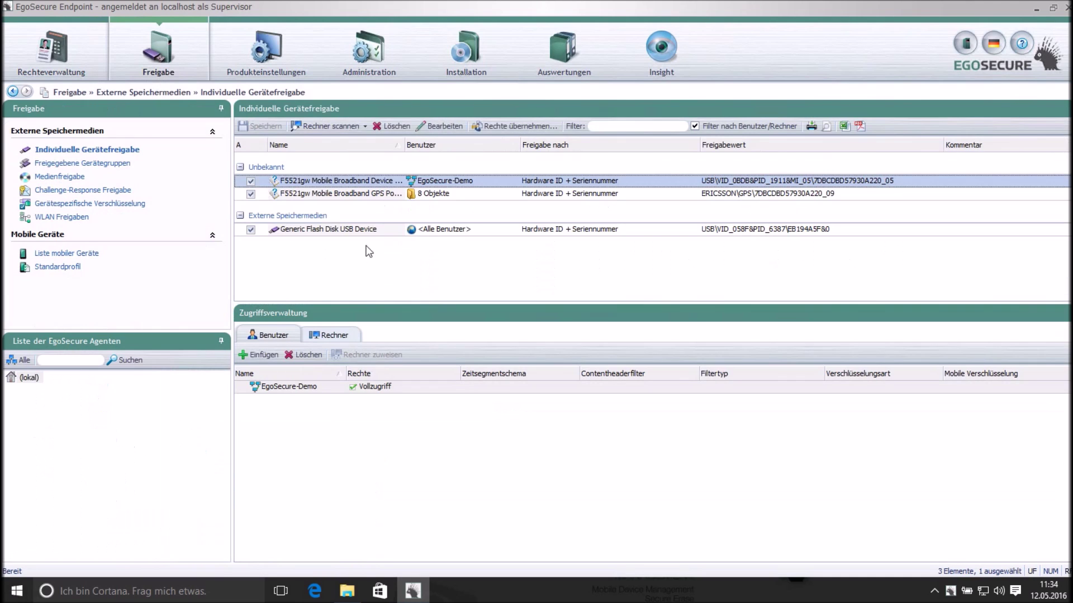
left_click(357, 230)
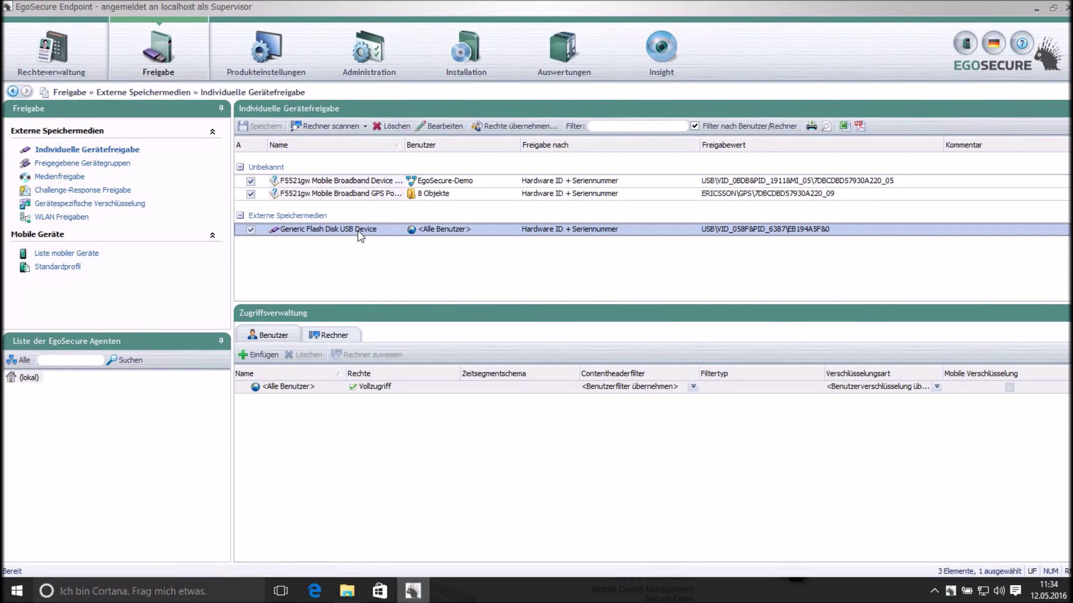
left_click(651, 391)
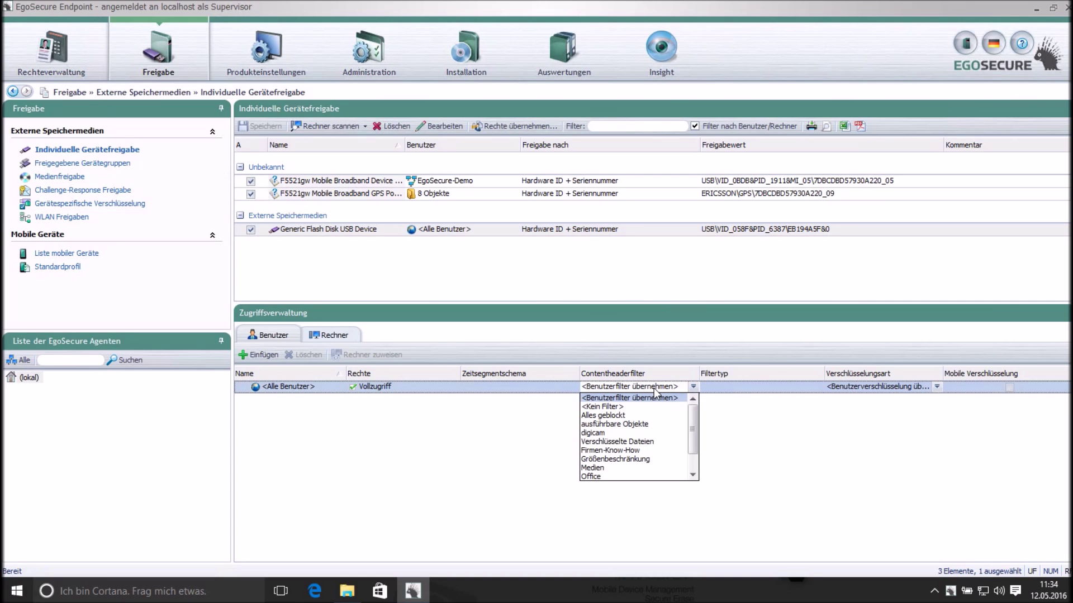
left_click(645, 424)
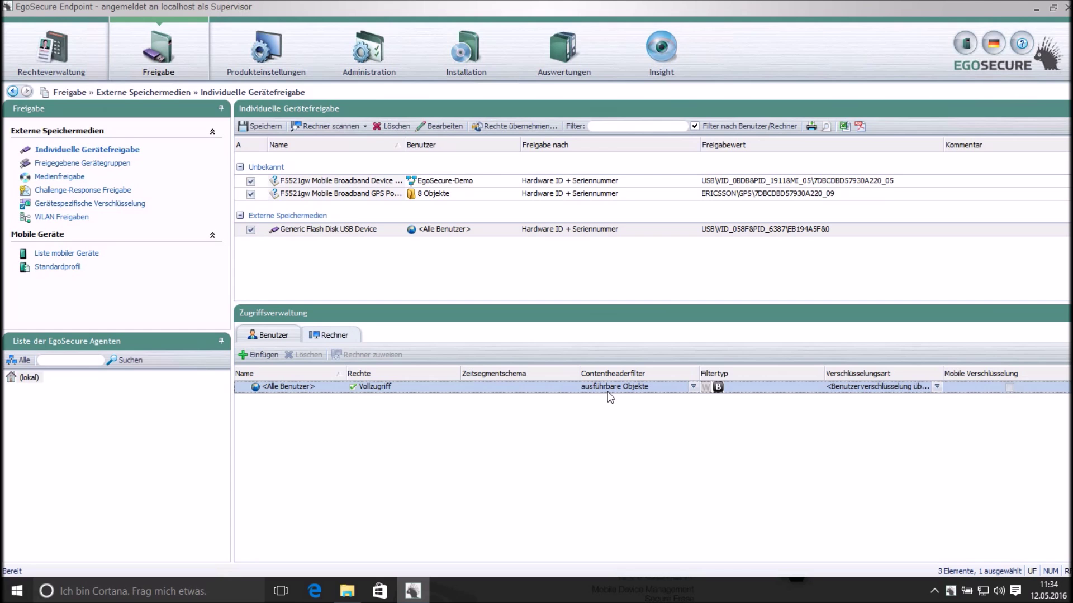
left_click(259, 126)
Examine the file type rules of the "ausführbare Objekte" filter in the product settings' filter definitions
left_click(262, 63)
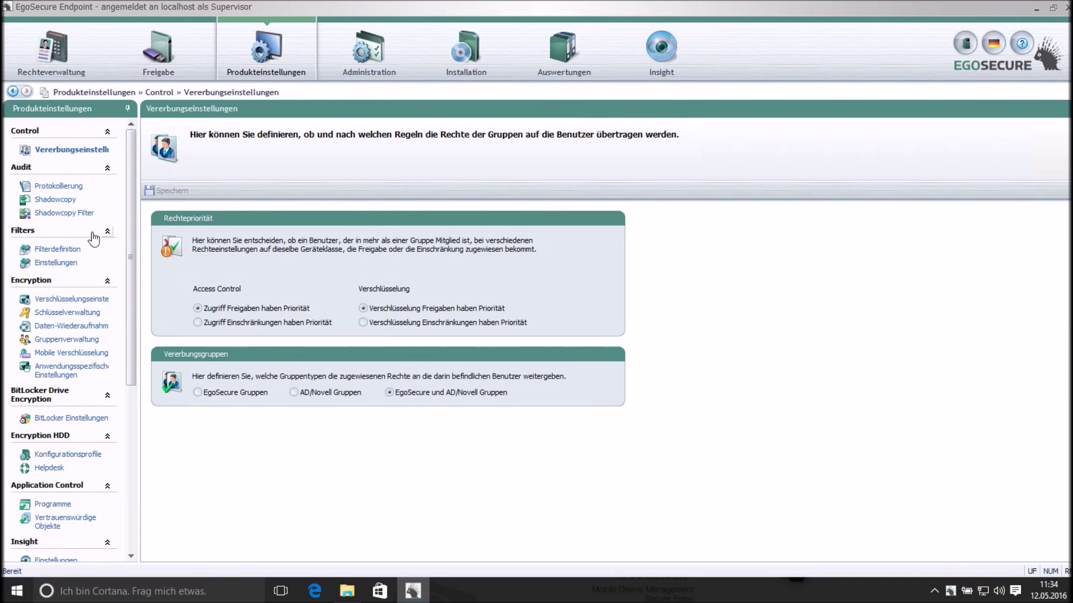
left_click(62, 249)
left_click(237, 199)
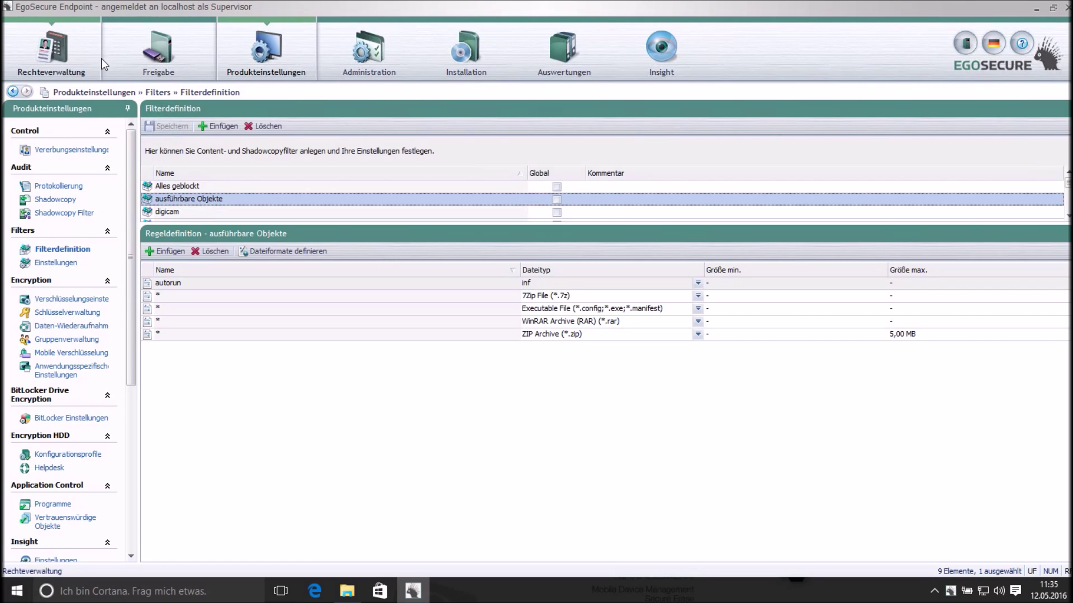
Examine the Insight evaluations for new storage media, new applications and executed applications
left_click(671, 52)
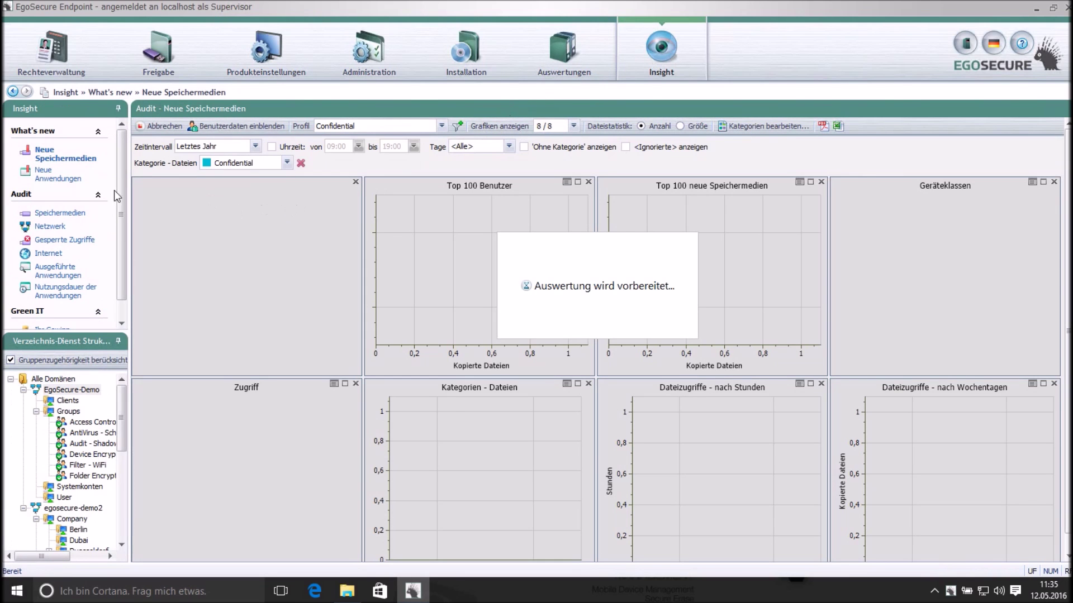
left_click(35, 173)
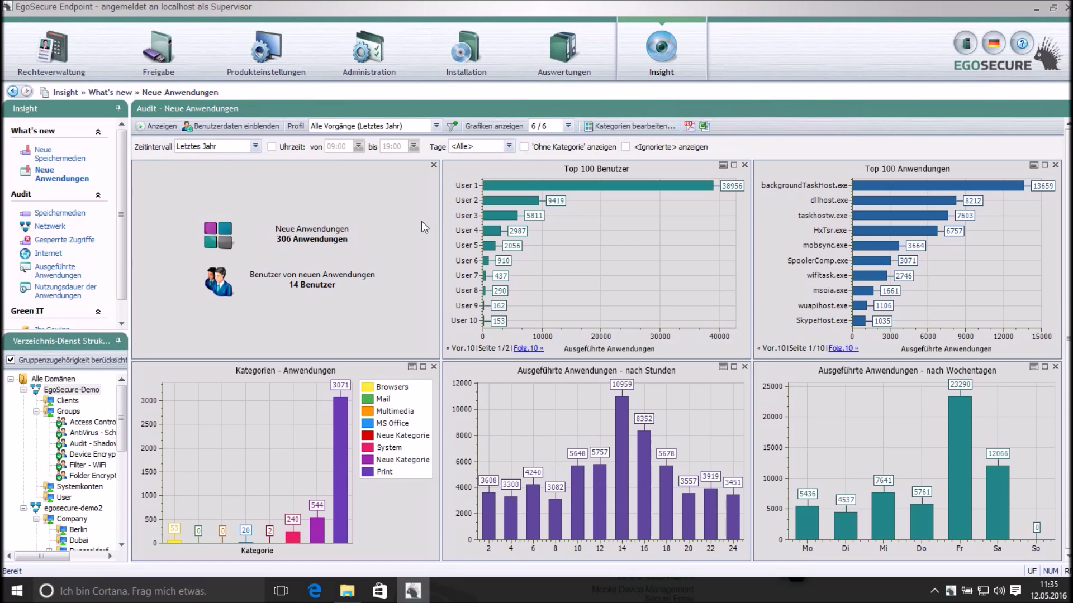
left_click(50, 273)
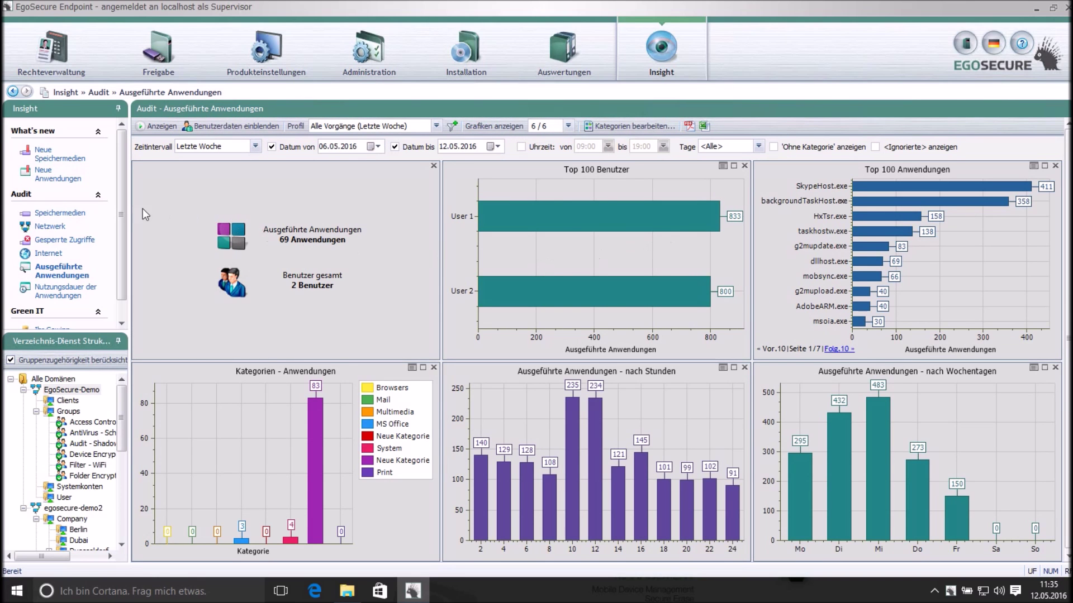
Filter the storage media audit to the exe file category and reveal the user data by entering the password under Passwort 1
left_click(81, 214)
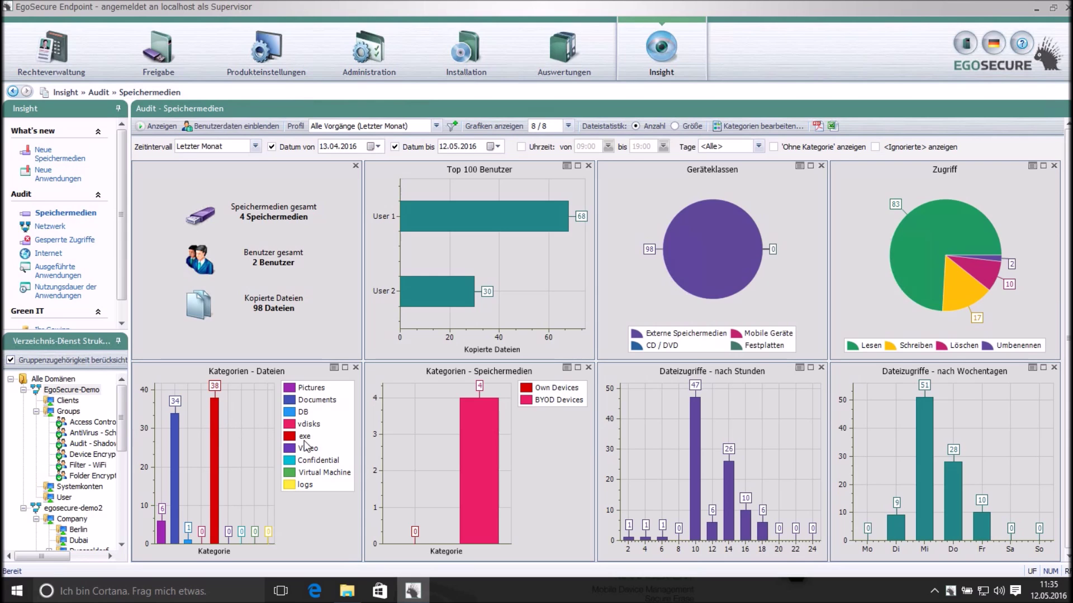
left_click(217, 438)
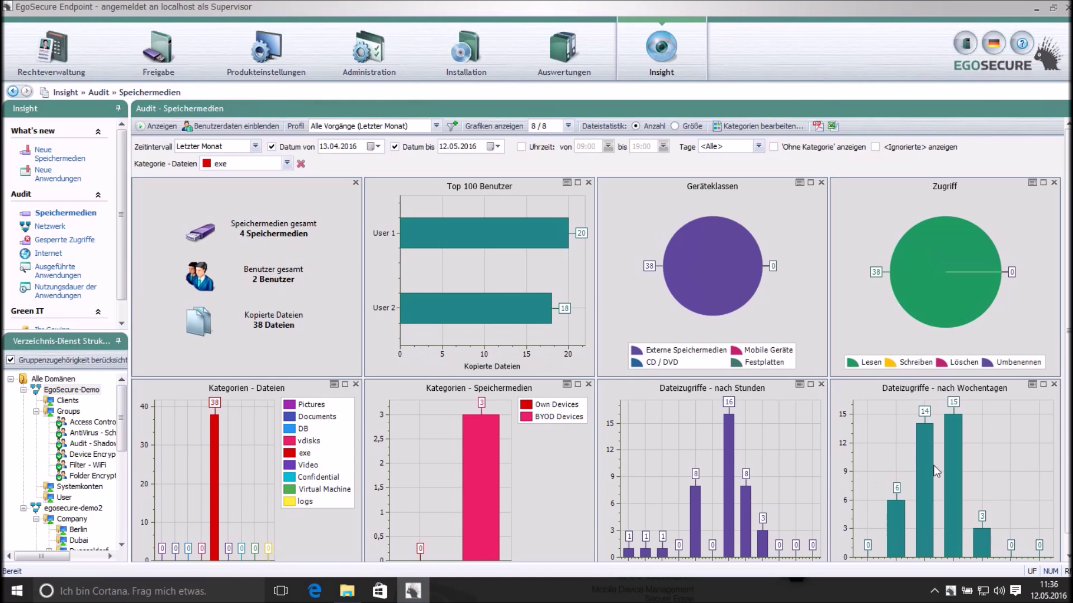
left_click(235, 125)
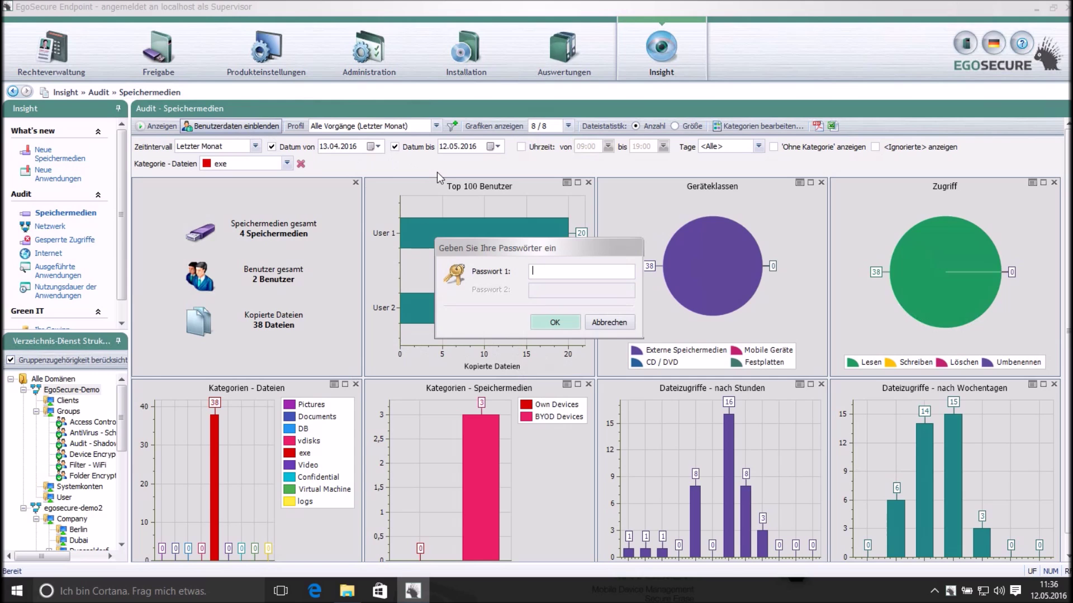
type("••")
key("Return")
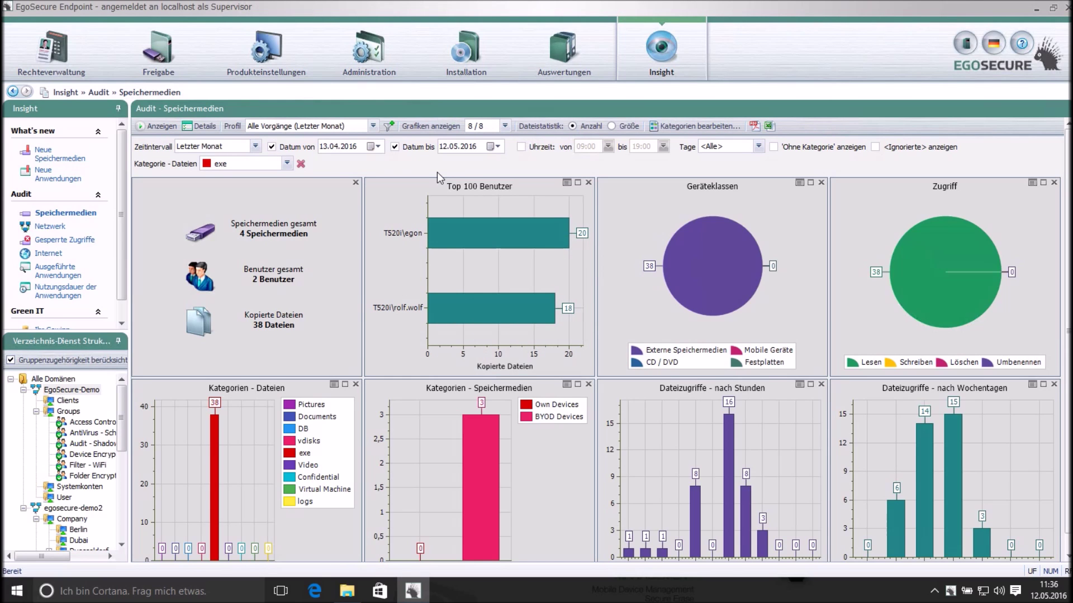
Show the detailed access records for exe files on storage media, and close the details after reviewing them
left_click(200, 126)
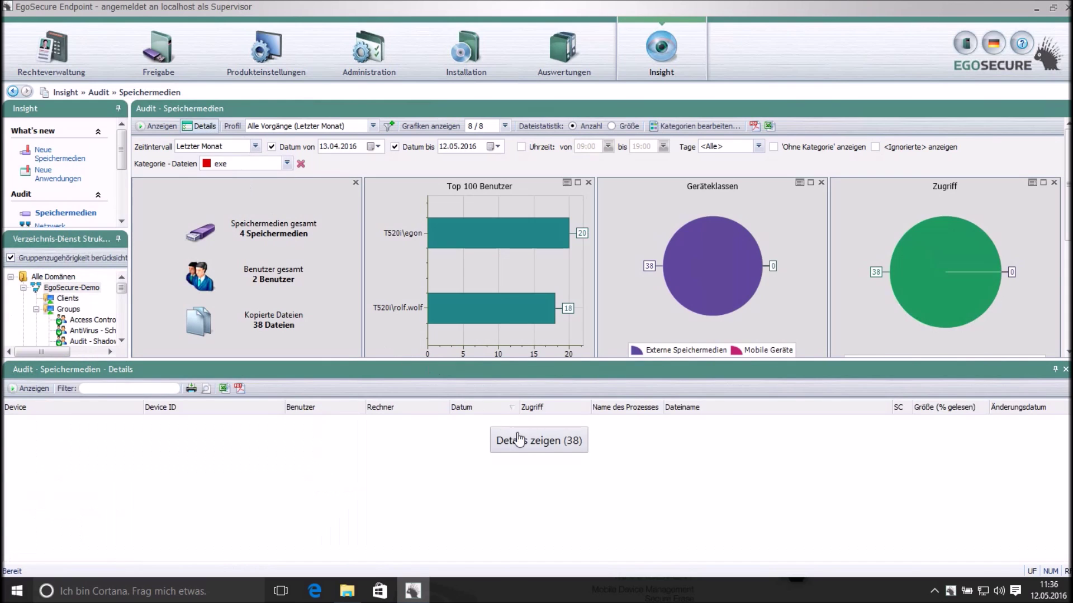
left_click(511, 433)
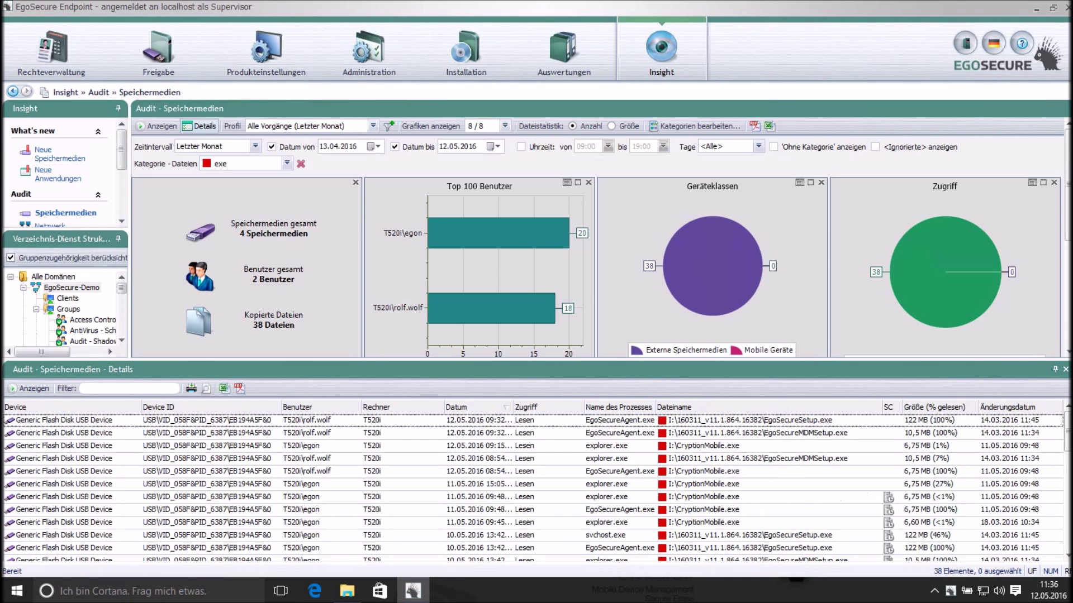
left_click(1065, 369)
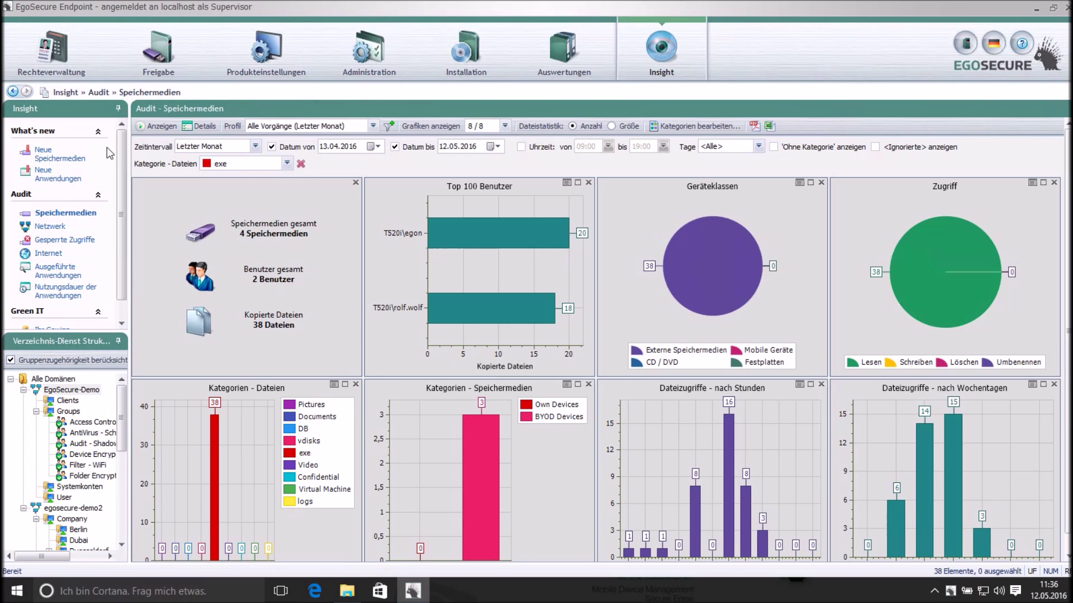
Examine the Administrator user's encryption settings for storage media and folders in Rechteverwaltung
left_click(78, 50)
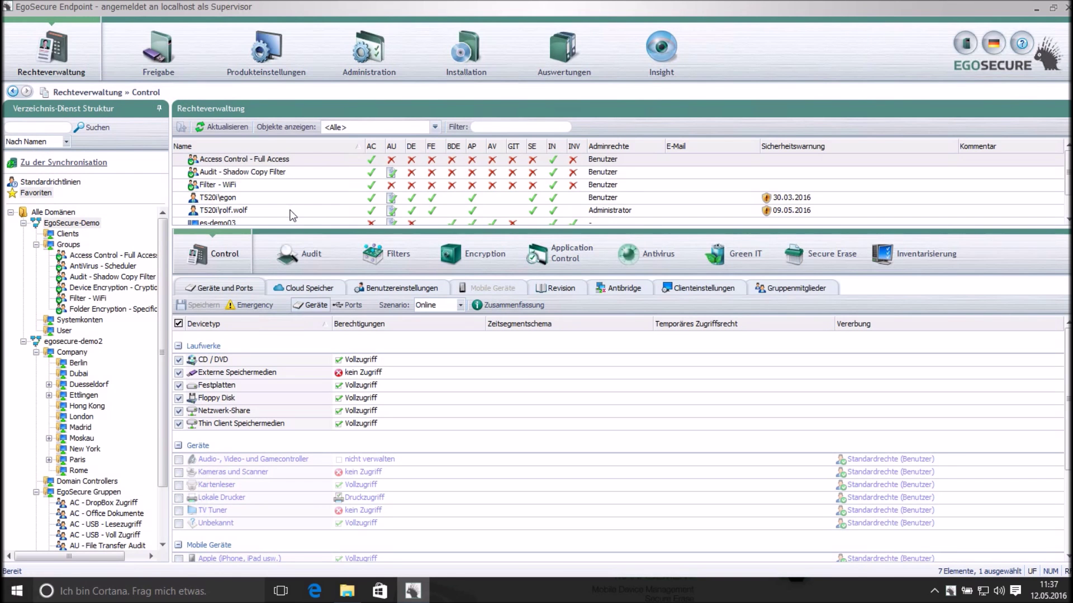
left_click(290, 211)
left_click(475, 261)
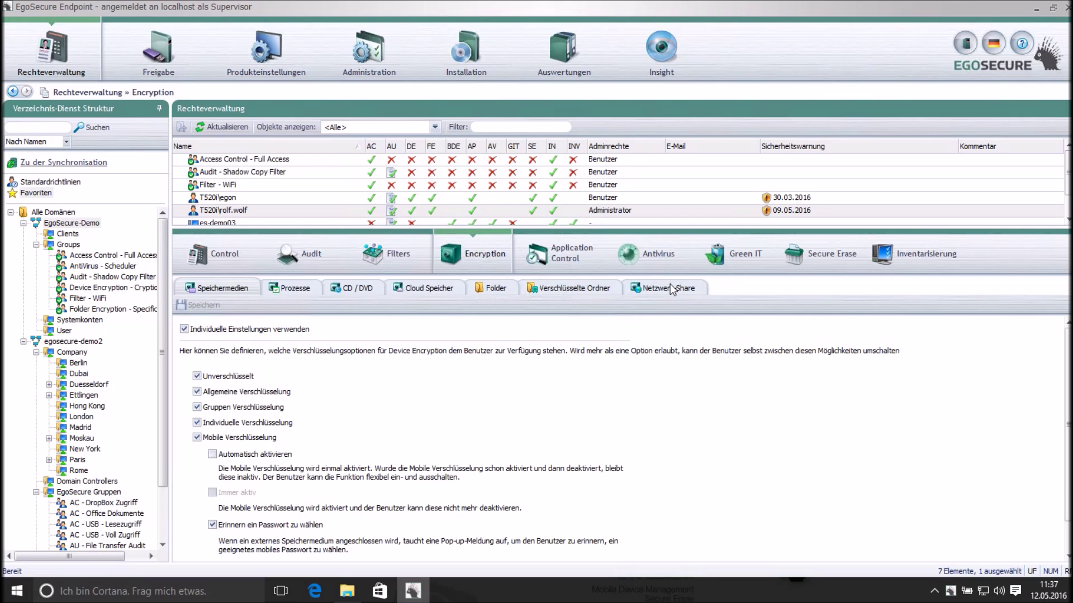
left_click(506, 288)
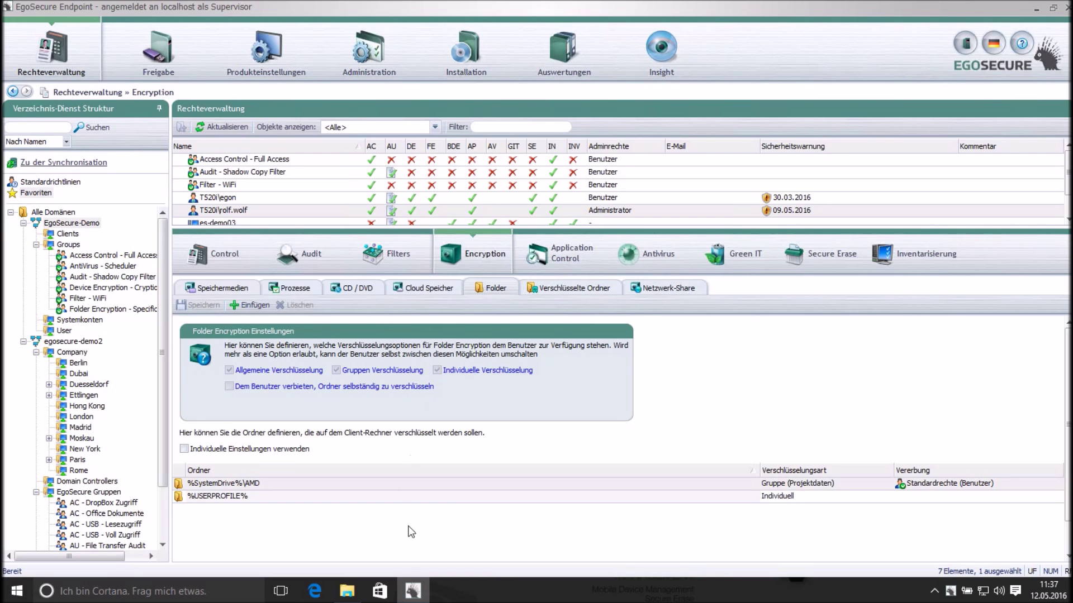
Switch to File Explorer and open drive C: to look at the folders' encryption markings
left_click(346, 591)
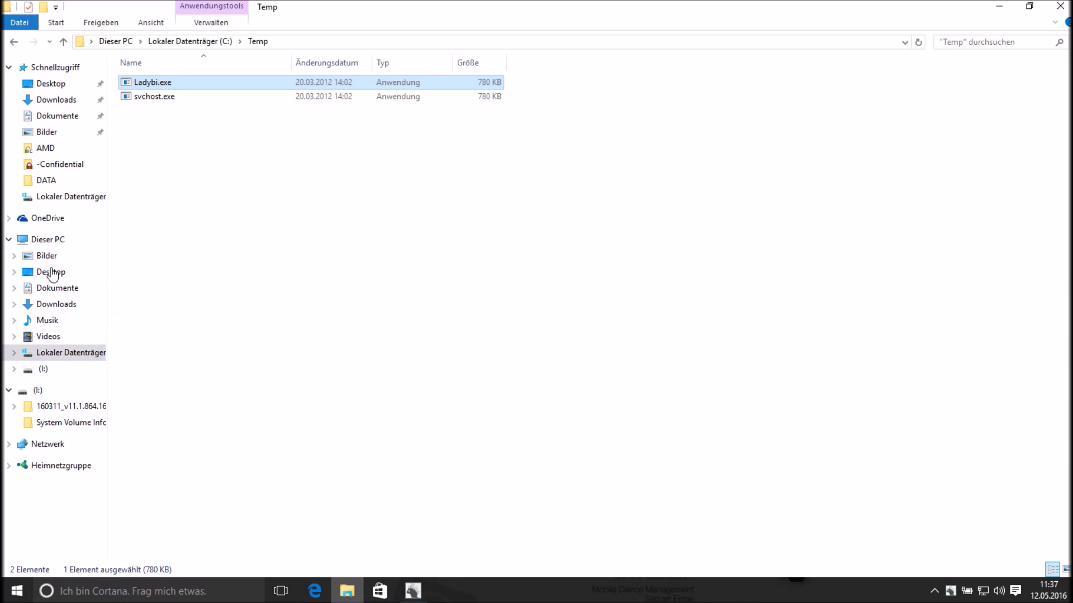
left_click(58, 242)
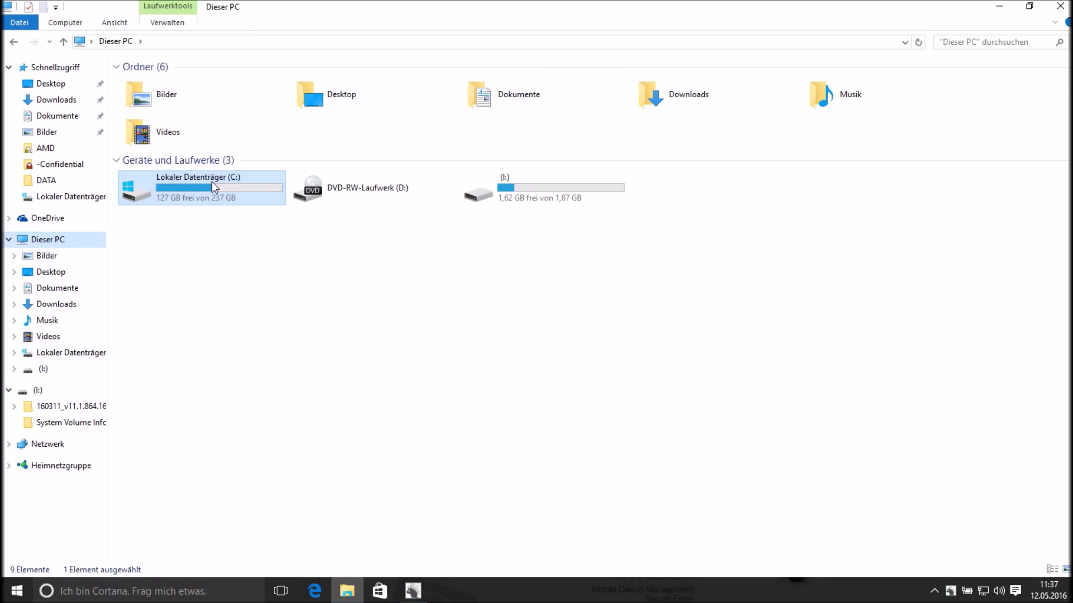
double_click(213, 182)
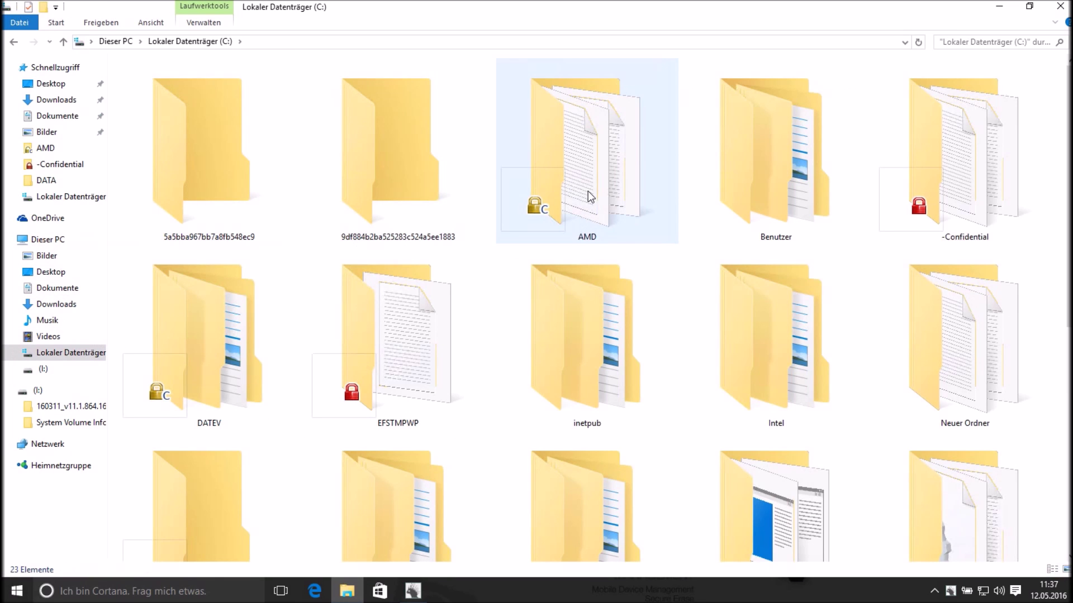
Open the AMD folder on drive C: and open the encrypted file Neues Textdokument (2).txt
mouse_move(589, 195)
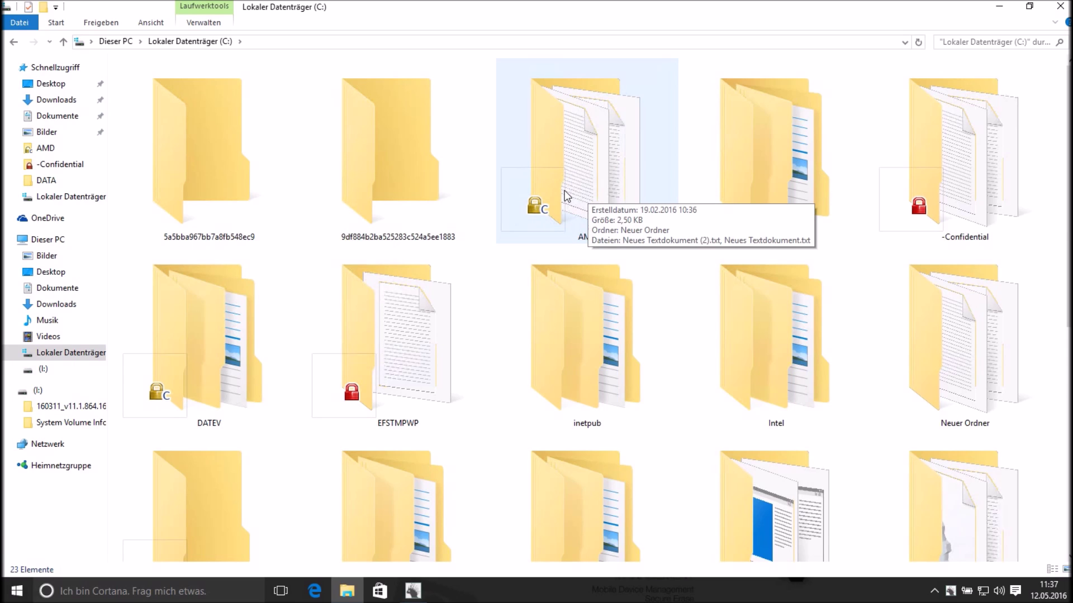
double_click(566, 195)
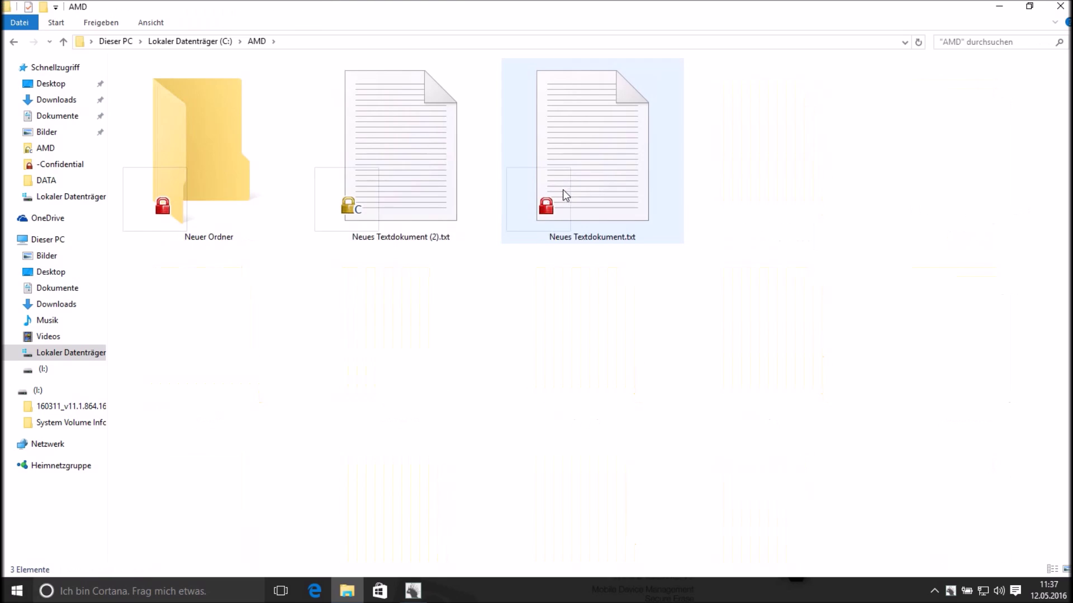
double_click(407, 194)
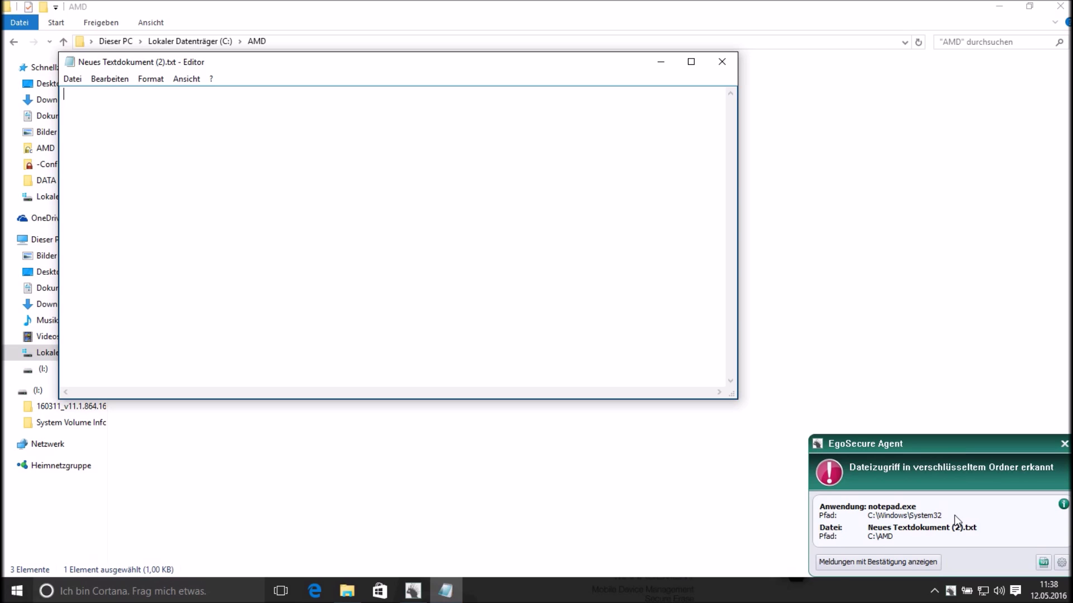
Set the EgoSecure Agent to show access messages with confirmation, and close the text file
left_click(912, 564)
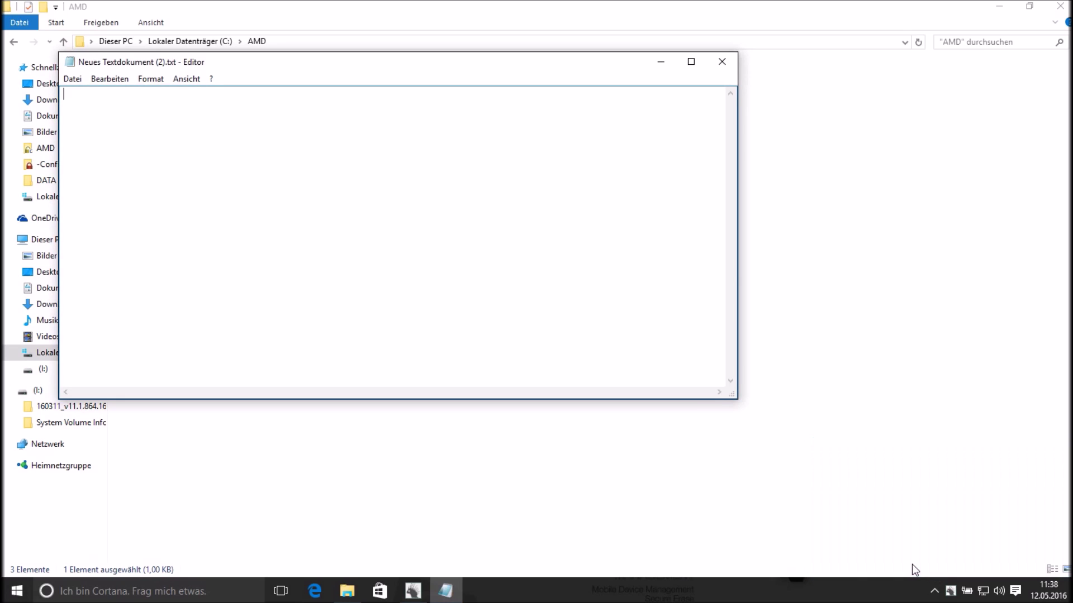
left_click(721, 63)
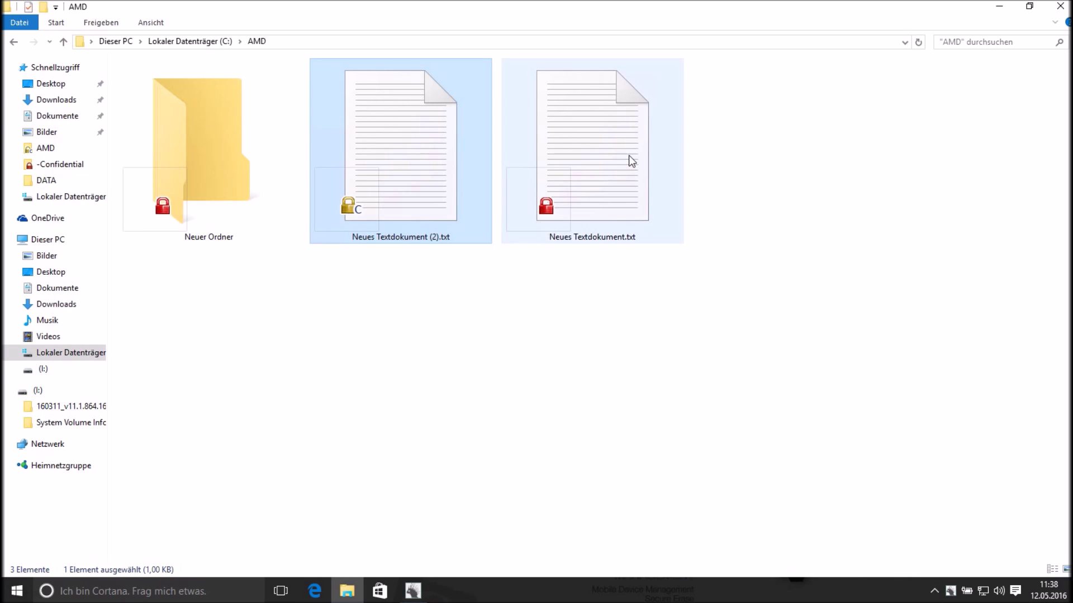
Try to reopen Neues Textdokument (2).txt, dismissing the agent's access request without allowing it, and close the editor
double_click(434, 159)
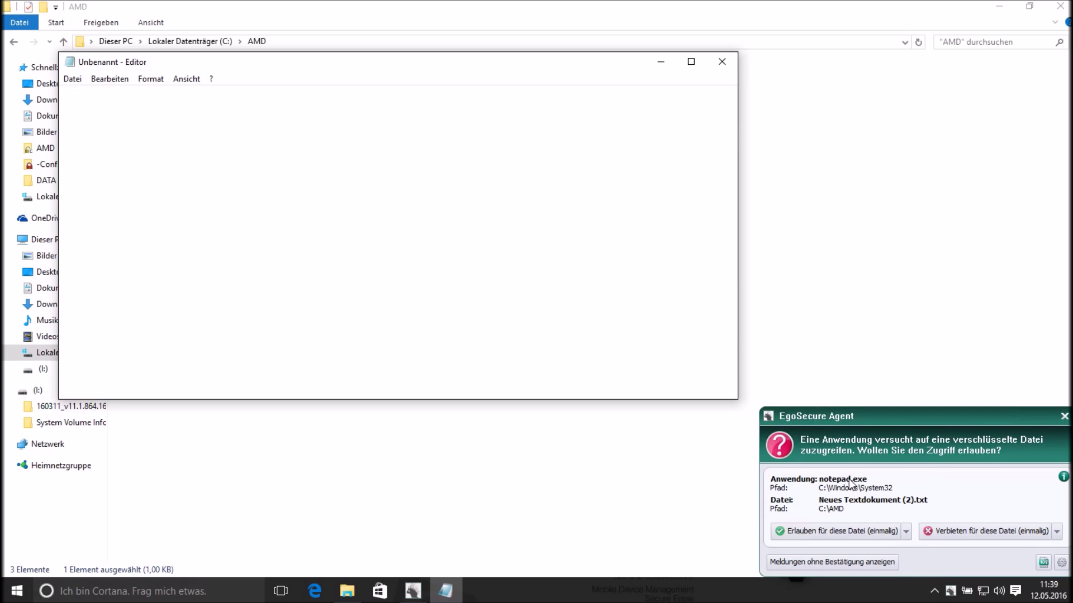
left_click(1063, 416)
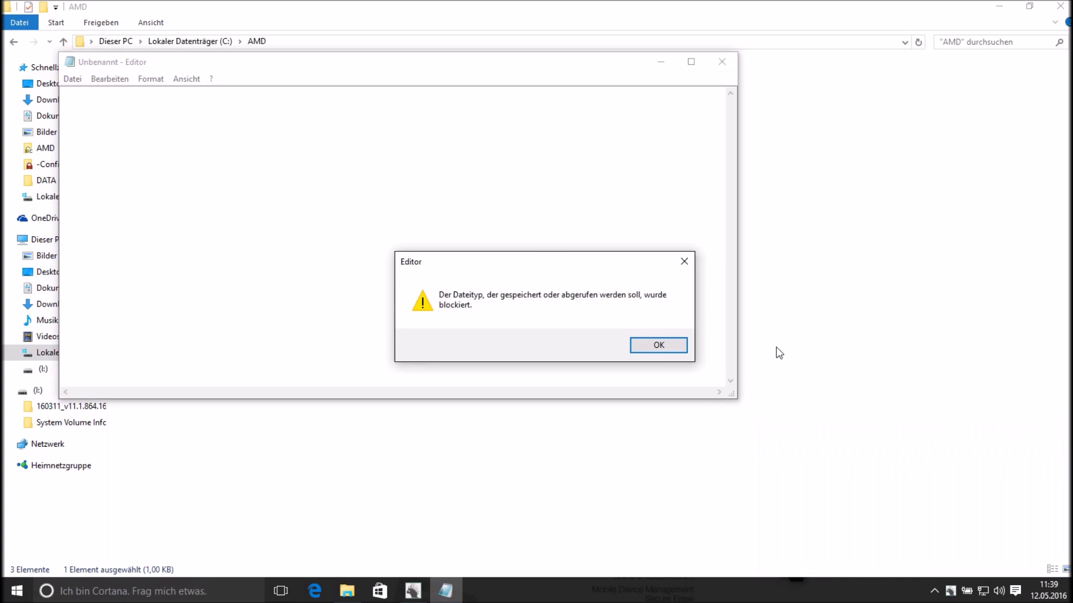
left_click(672, 352)
left_click(721, 61)
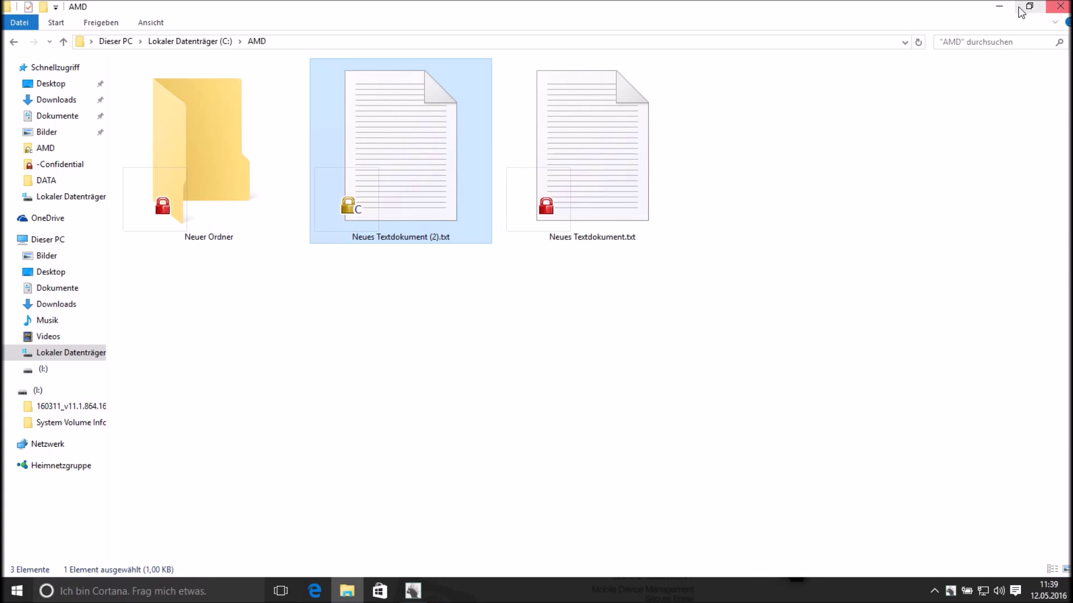
Switch back to the EgoSecure Endpoint console and show the Antivirus protection status for computer T520i
left_click(999, 7)
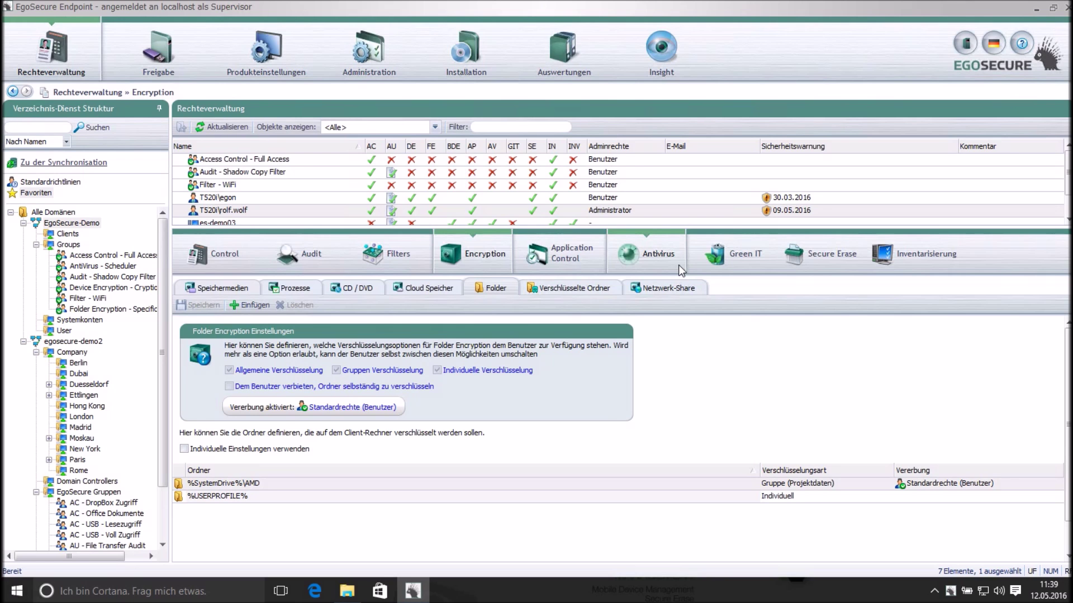
left_click(235, 225)
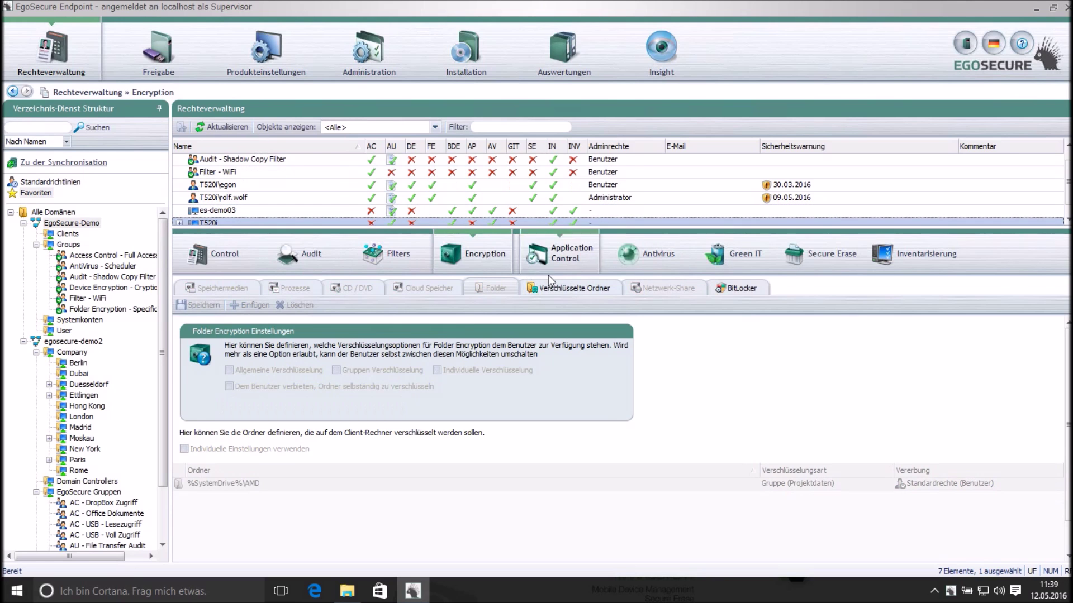
left_click(658, 259)
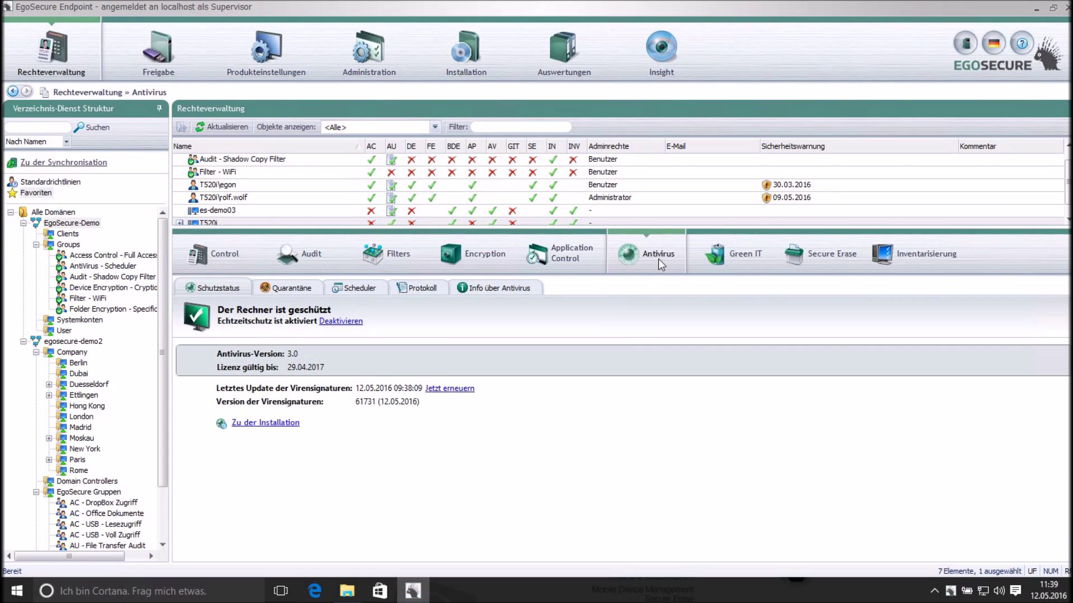